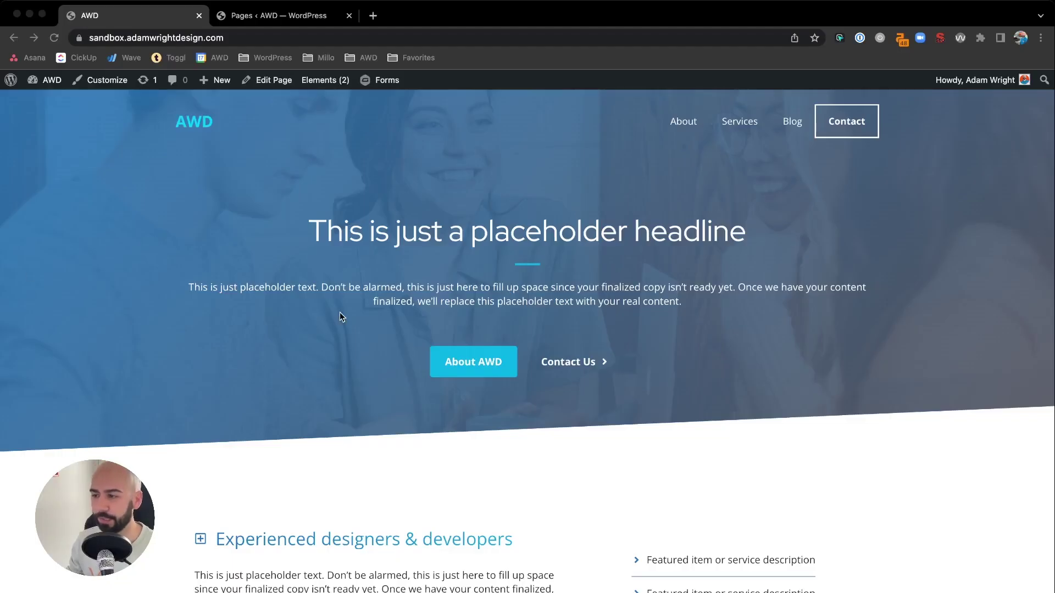
Scroll through the Home page to review its image-and-text sections
scroll(340, 313, "down", 10)
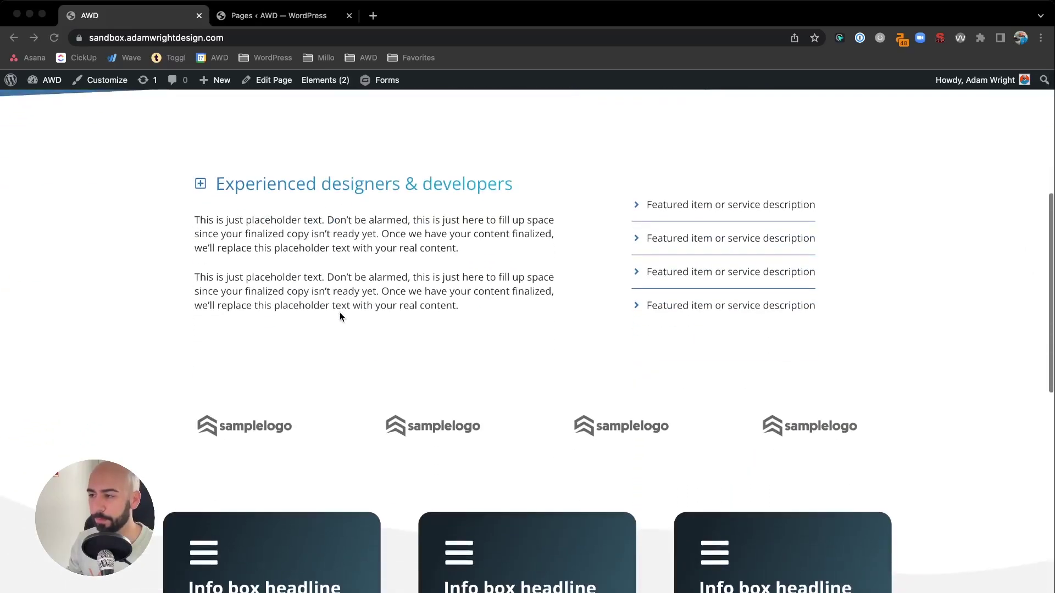
scroll(339, 312, "down", 7)
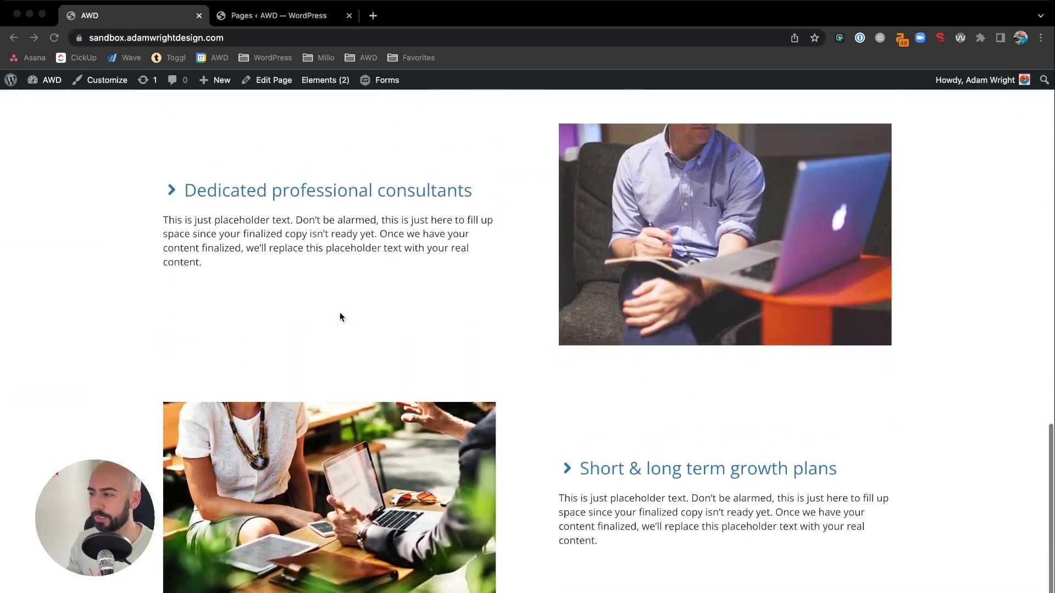
scroll(555, 360, "down", 1)
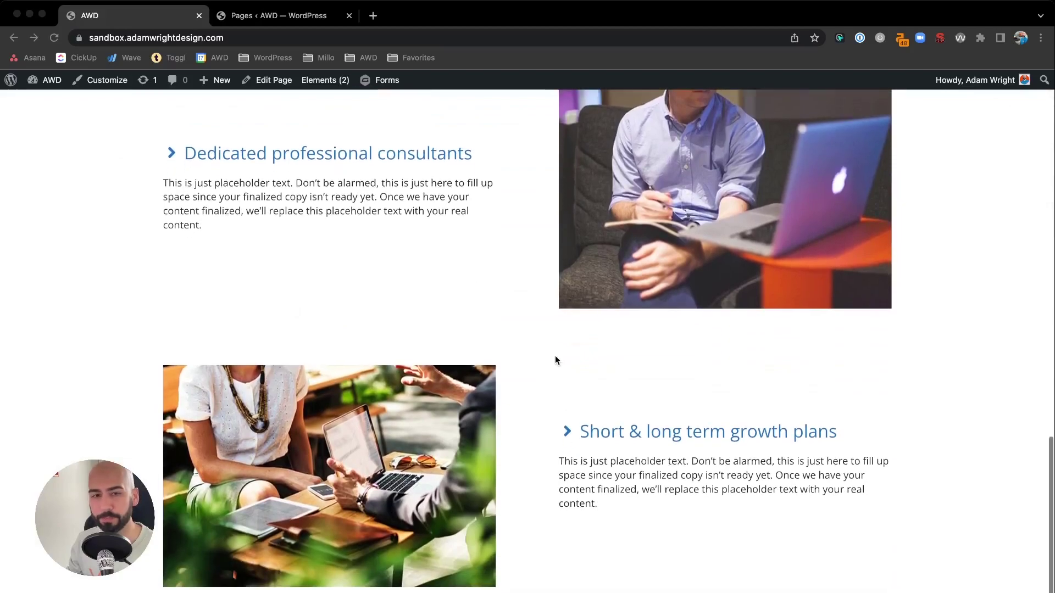
scroll(555, 360, "up", 1)
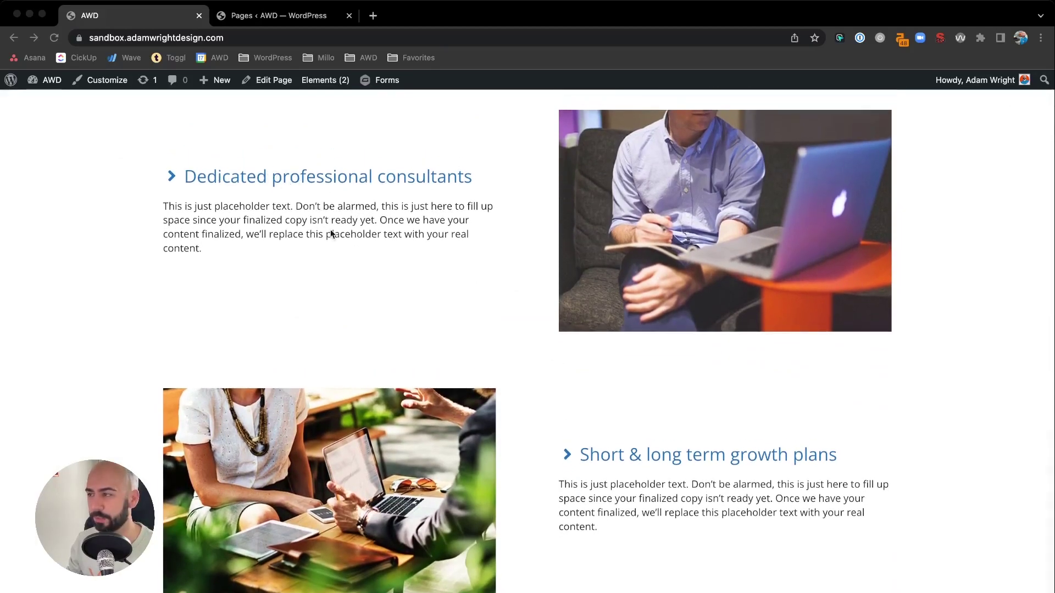
scroll(461, 205, "down", 1)
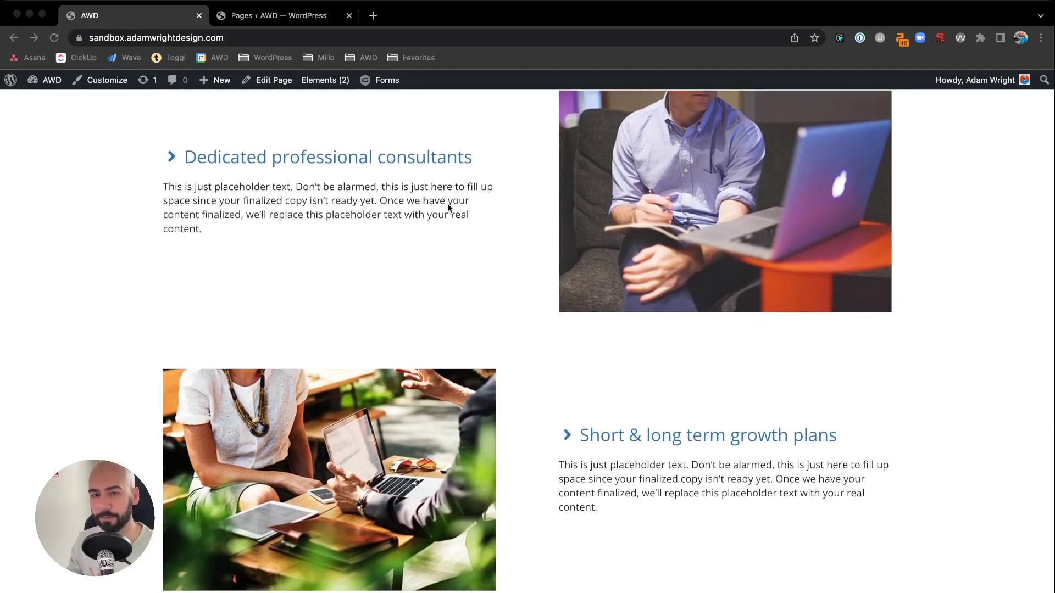
scroll(632, 182, "up", 1)
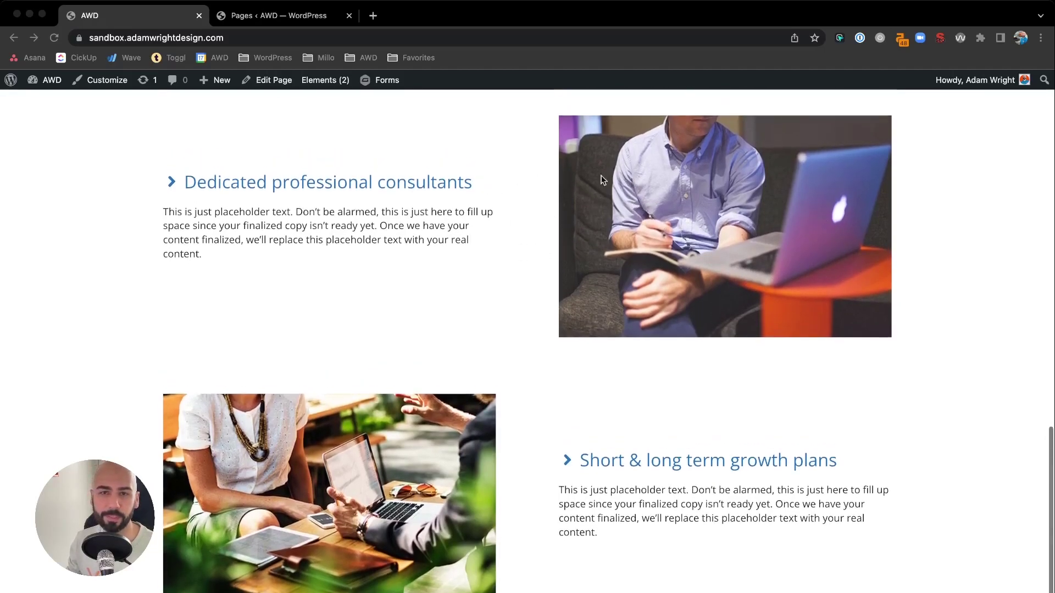
scroll(593, 207, "down", 2)
scroll(592, 209, "up", 2)
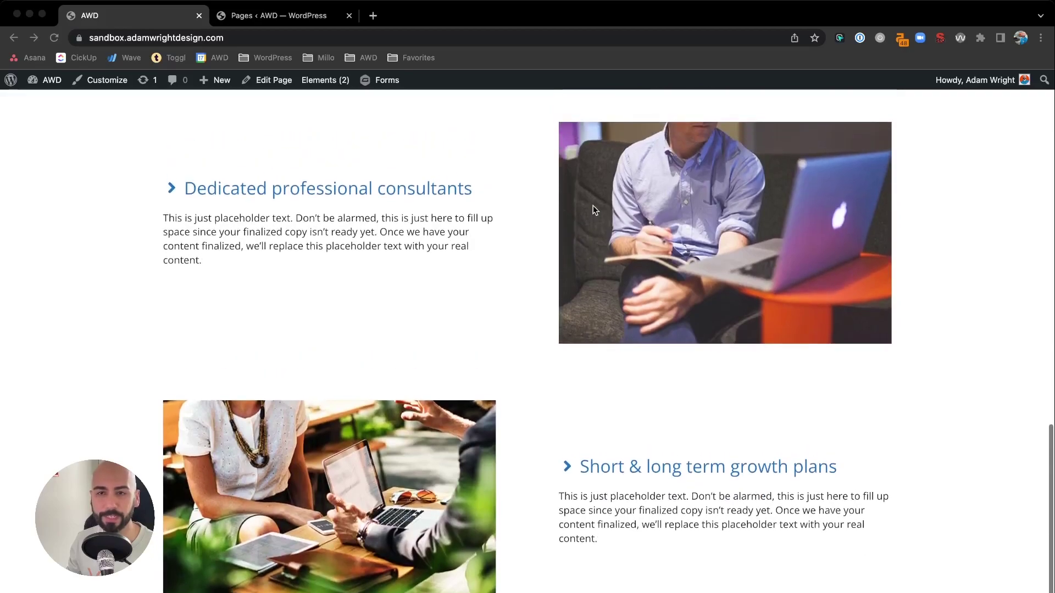
scroll(513, 248, "down", 1)
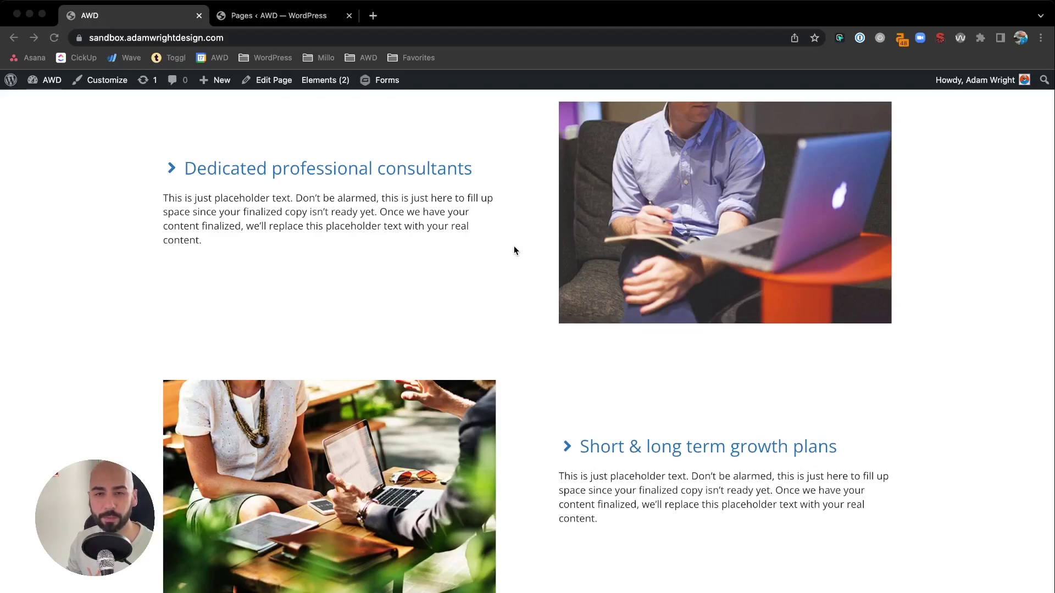
scroll(514, 251, "up", 10)
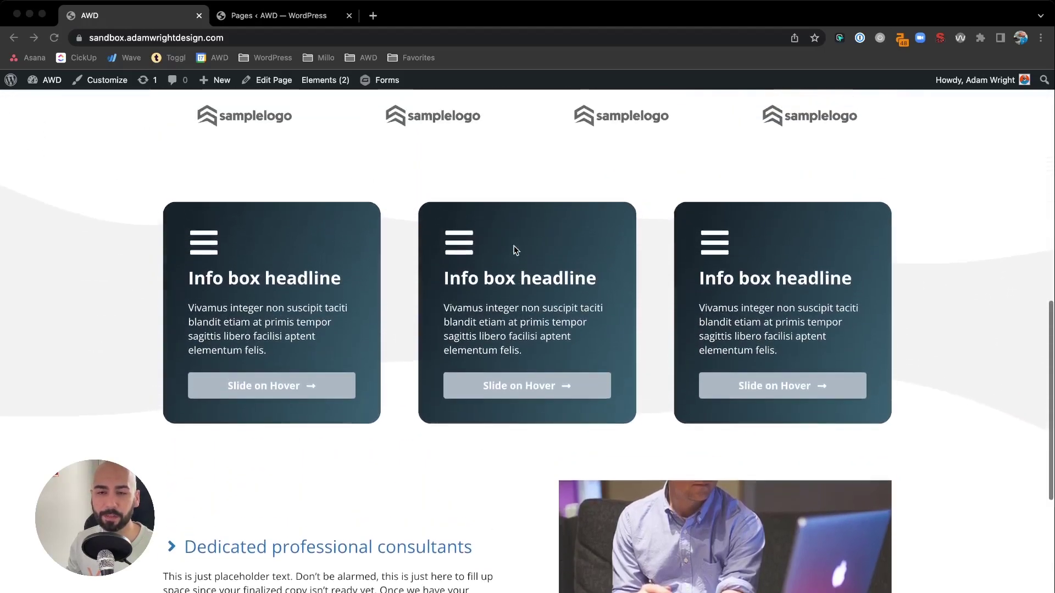
scroll(514, 250, "down", 10)
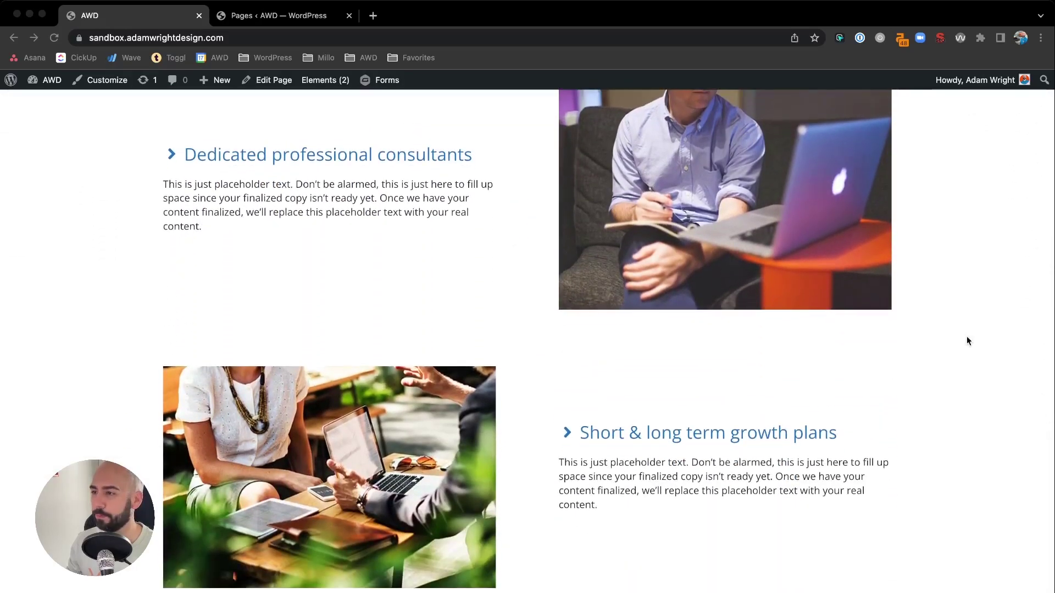
Edit the Home page in the block editor and select the consultants section image
left_click(497, 310)
left_click(248, 82)
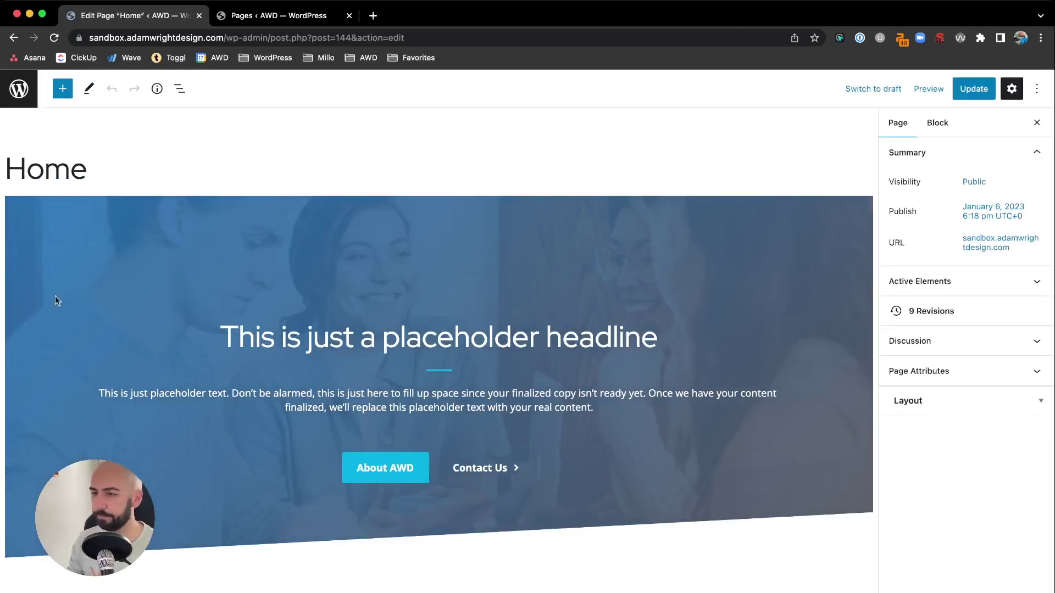
scroll(413, 325, "down", 15)
scroll(413, 327, "down", 10)
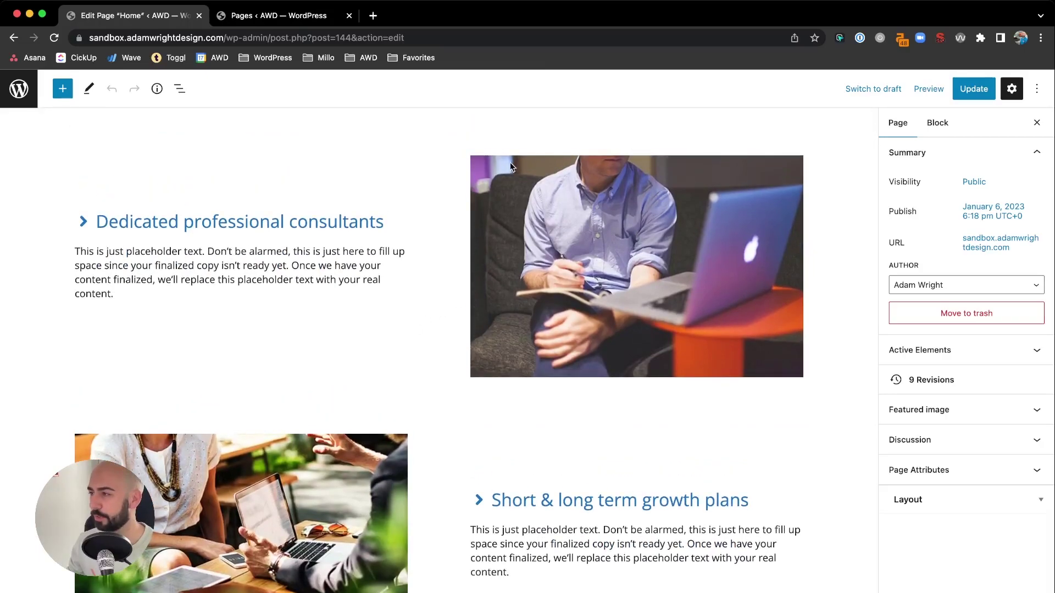
left_click(497, 180)
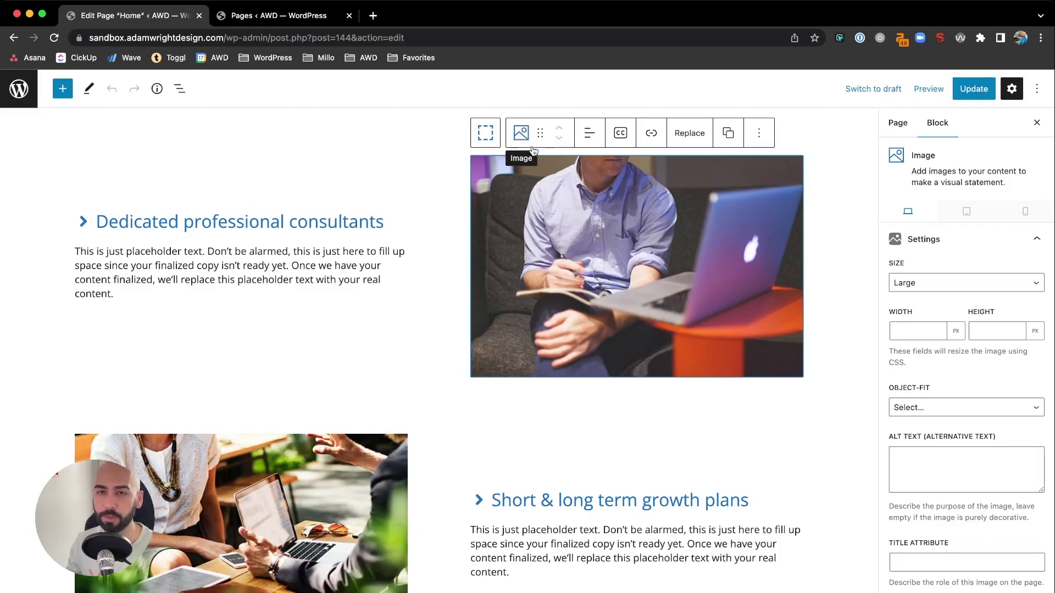
left_click(521, 135)
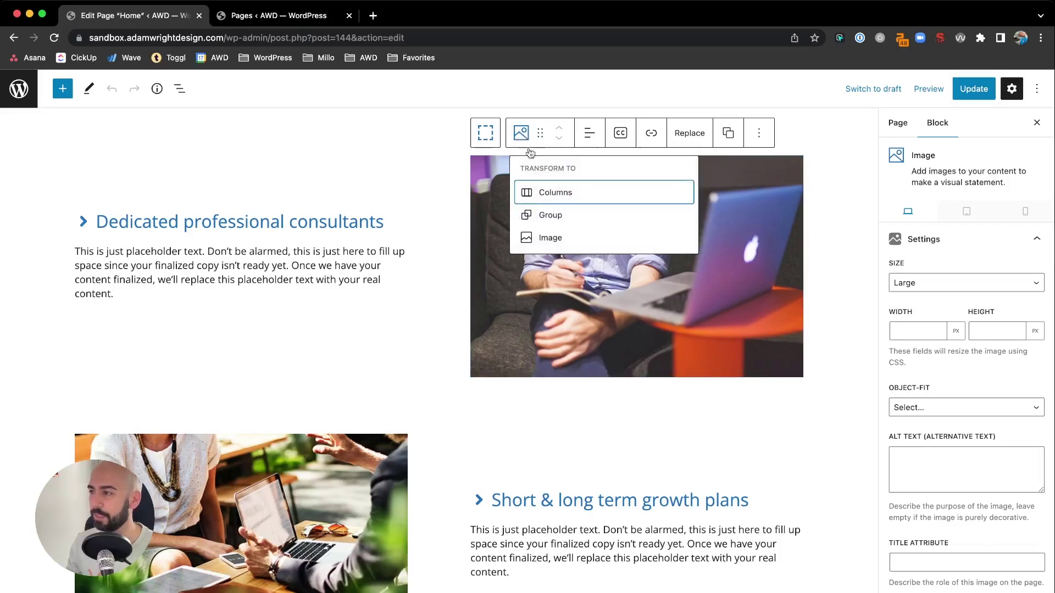
left_click(477, 191)
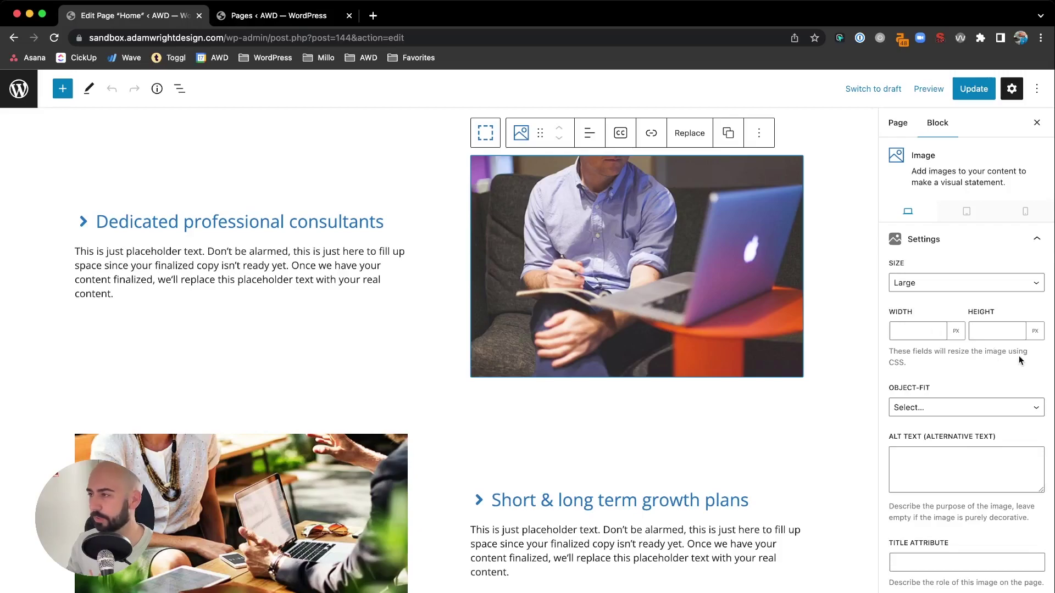
Enter 8 in each Border Radius field of the consultants image
scroll(1018, 357, "down", 4)
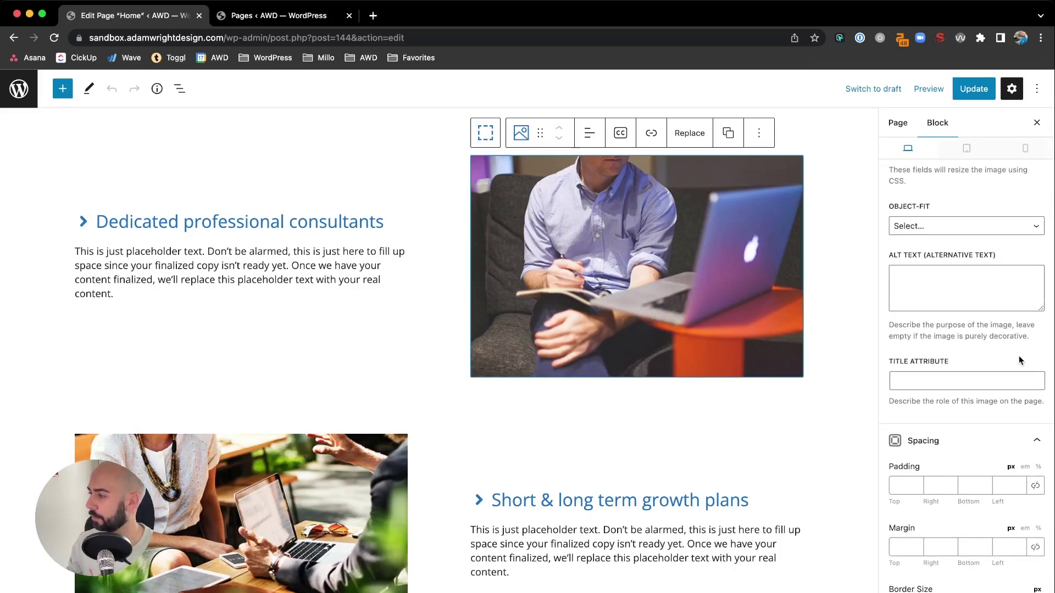
scroll(1018, 357, "up", 3)
scroll(1019, 357, "down", 5)
left_click(965, 320)
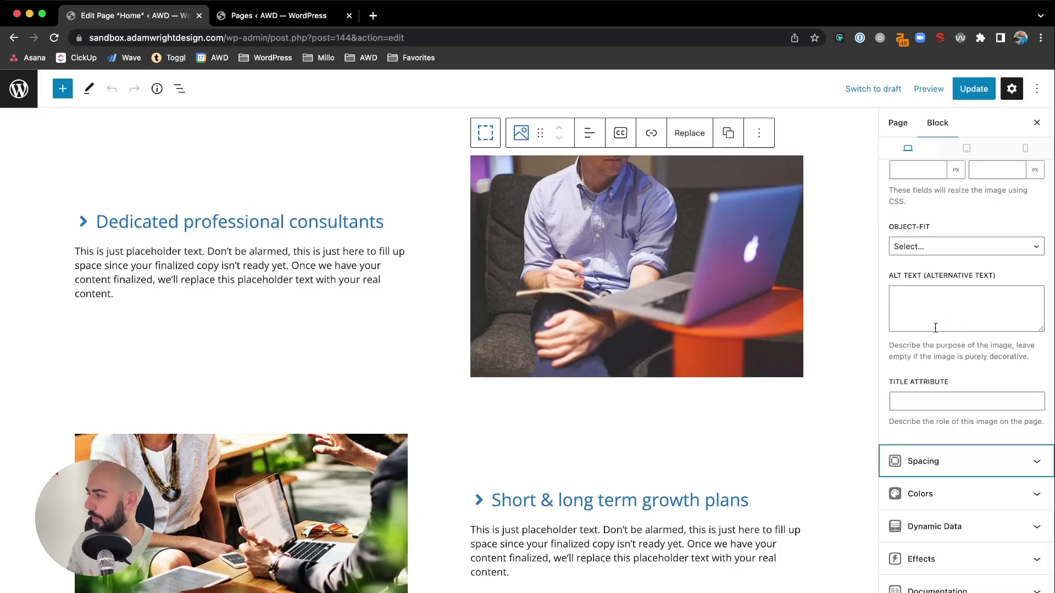
left_click(930, 527)
scroll(927, 465, "down", 1)
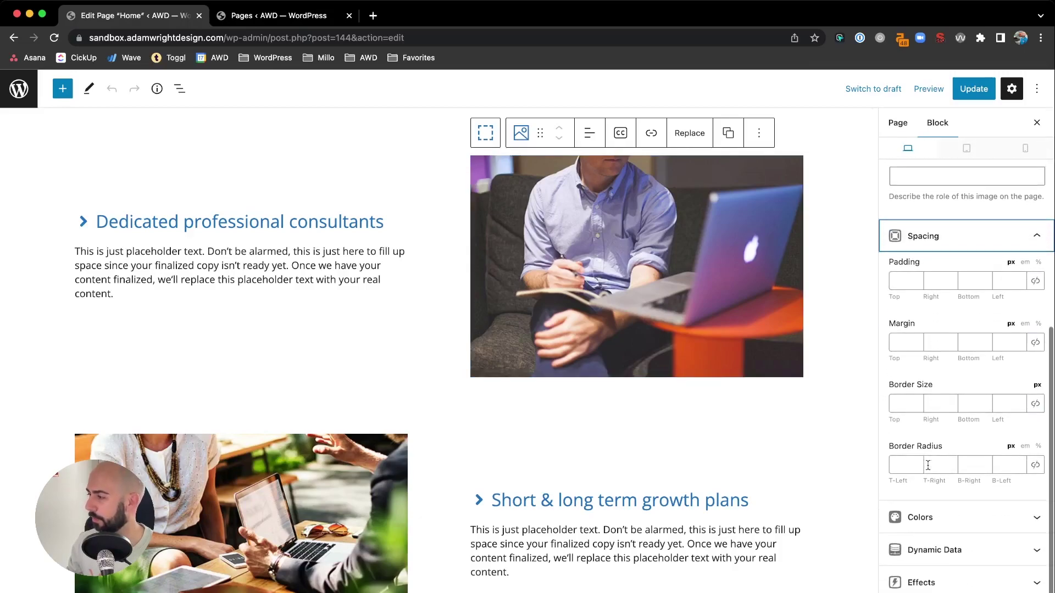
left_click(908, 471)
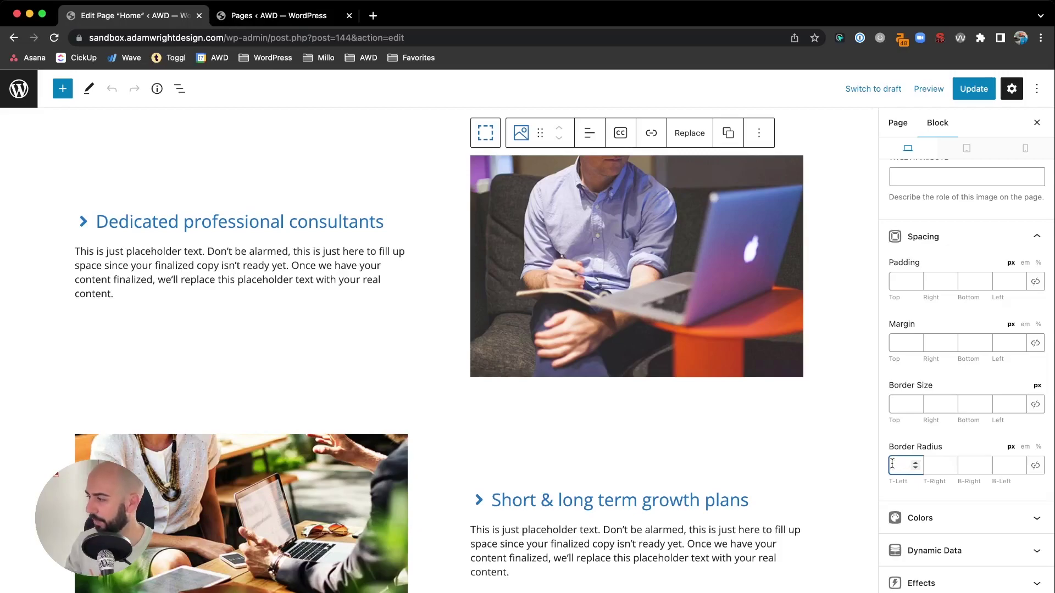
type("8")
key("Tab")
type("8")
key("Tab")
type("8")
key("Tab")
type("8")
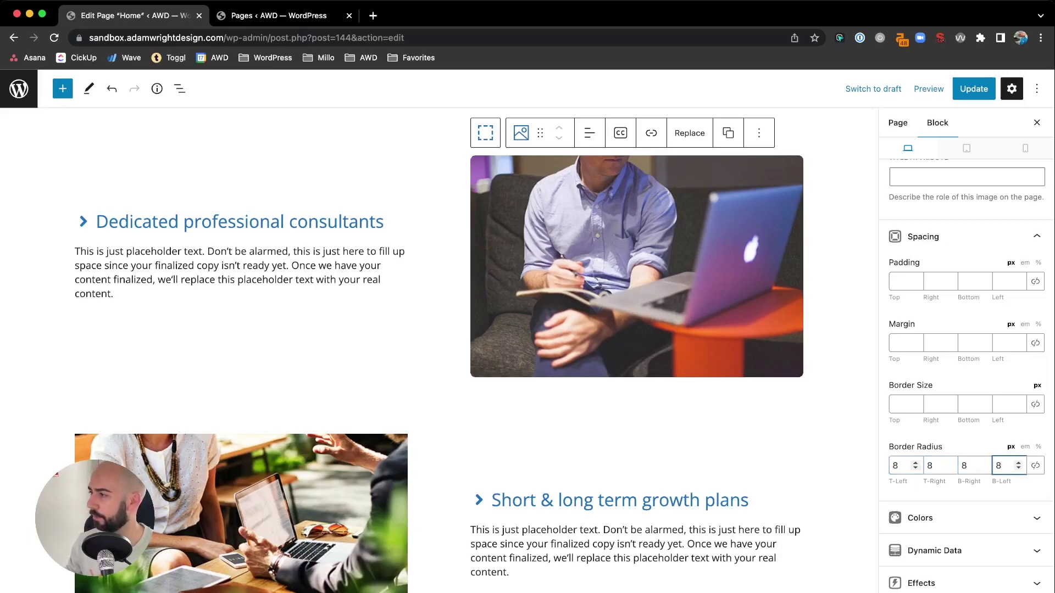
scroll(409, 159, "up", 1)
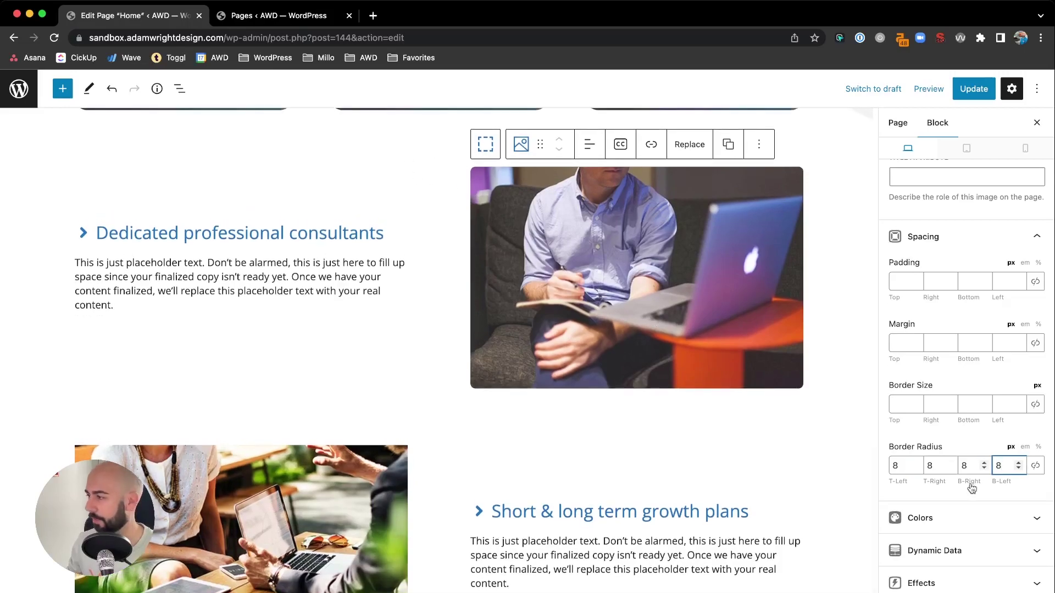
Expand the Effects panel and switch on Box Shadow for the consultants image
scroll(971, 488, "down", 1)
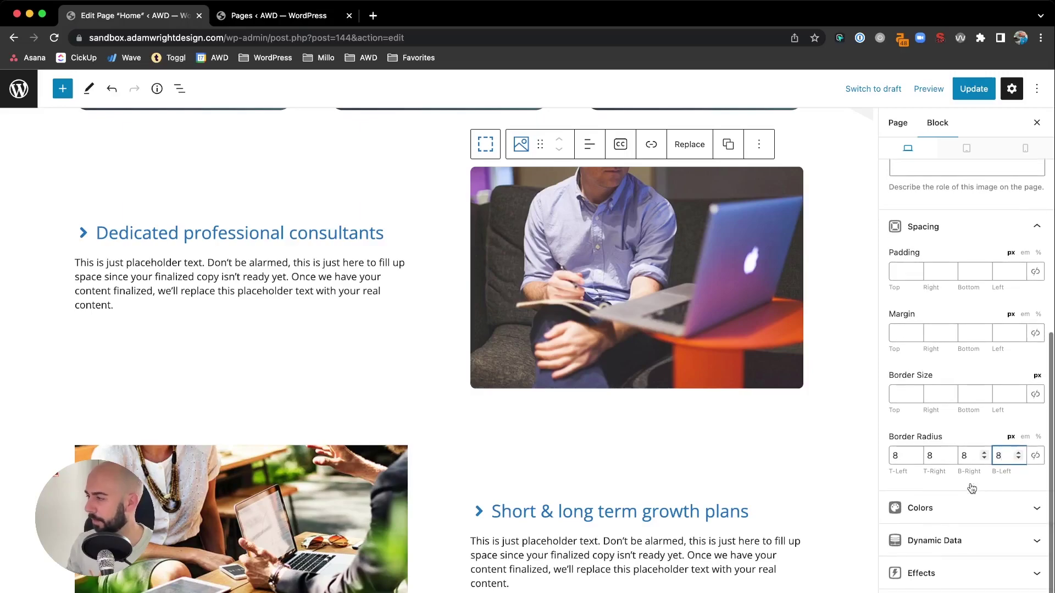
scroll(970, 487, "down", 1)
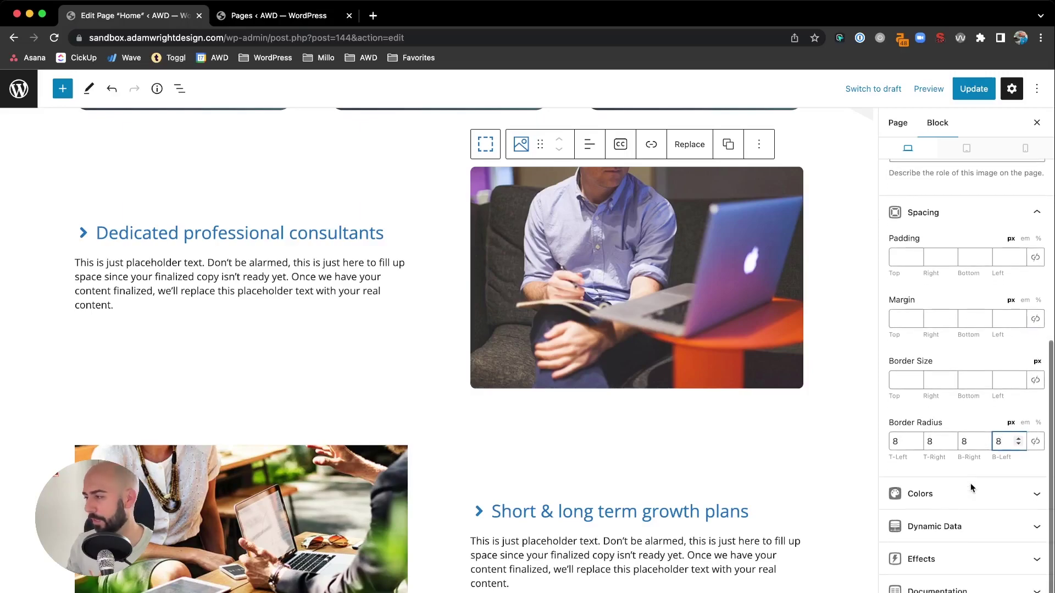
left_click(945, 566)
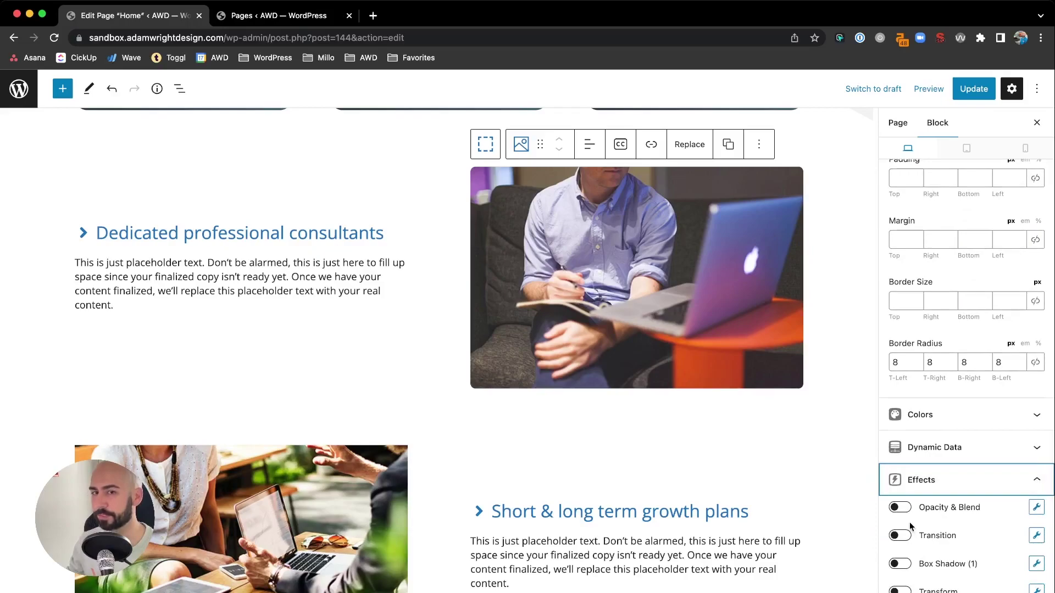
scroll(911, 526, "down", 2)
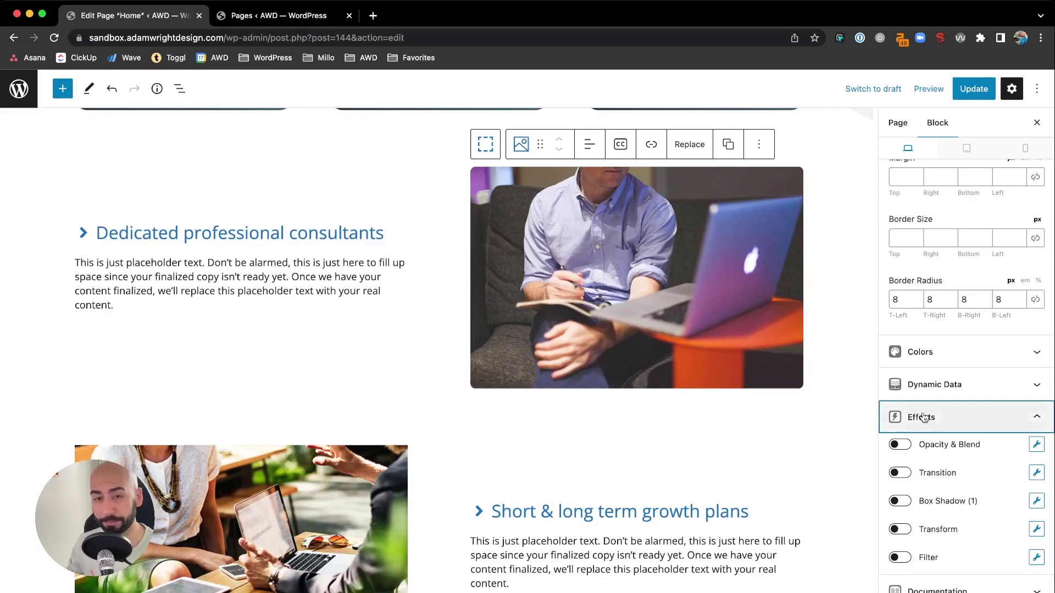
left_click(900, 501)
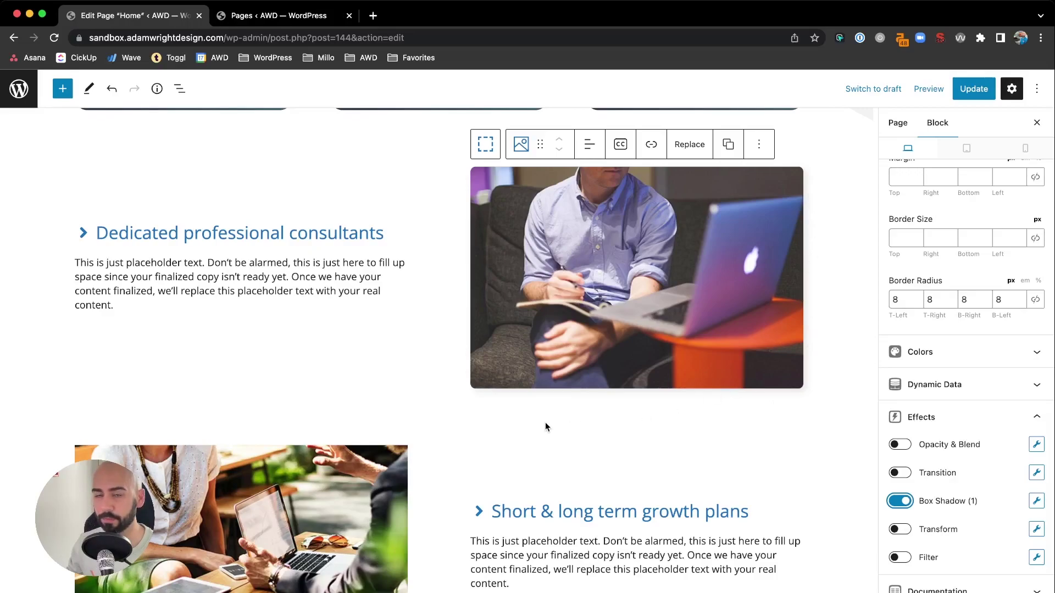
Set the box shadow colour to the light grey palette colour var(--contrast-3)
left_click(1035, 502)
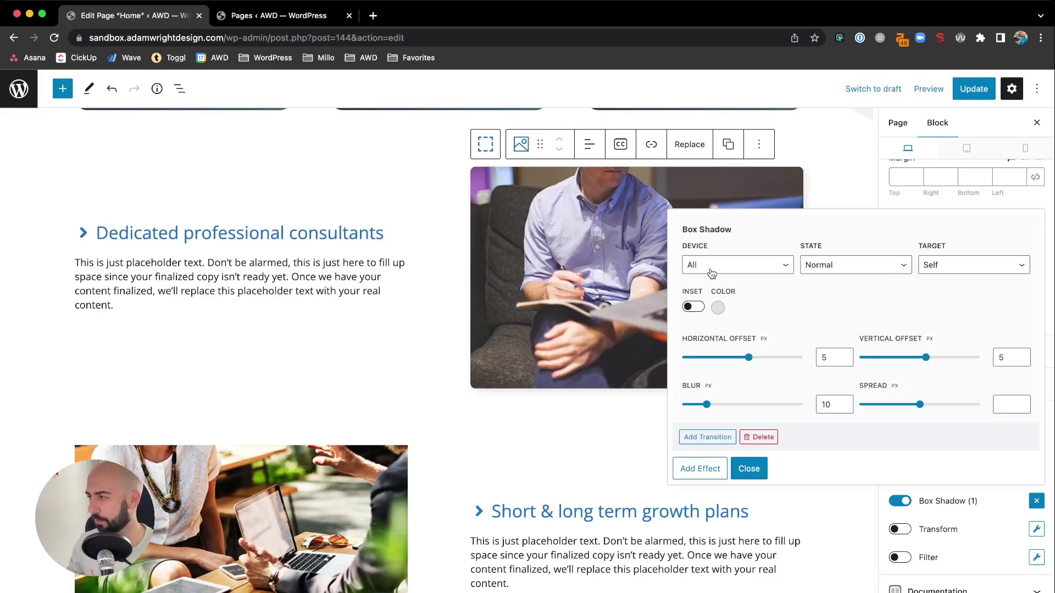
left_click(863, 271)
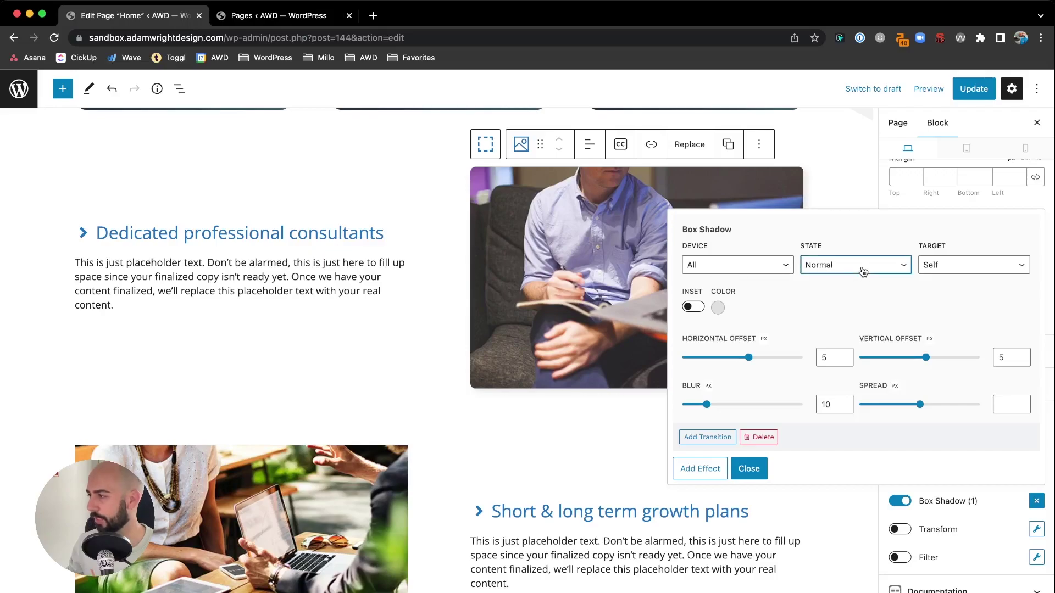
left_click(949, 271)
left_click(824, 301)
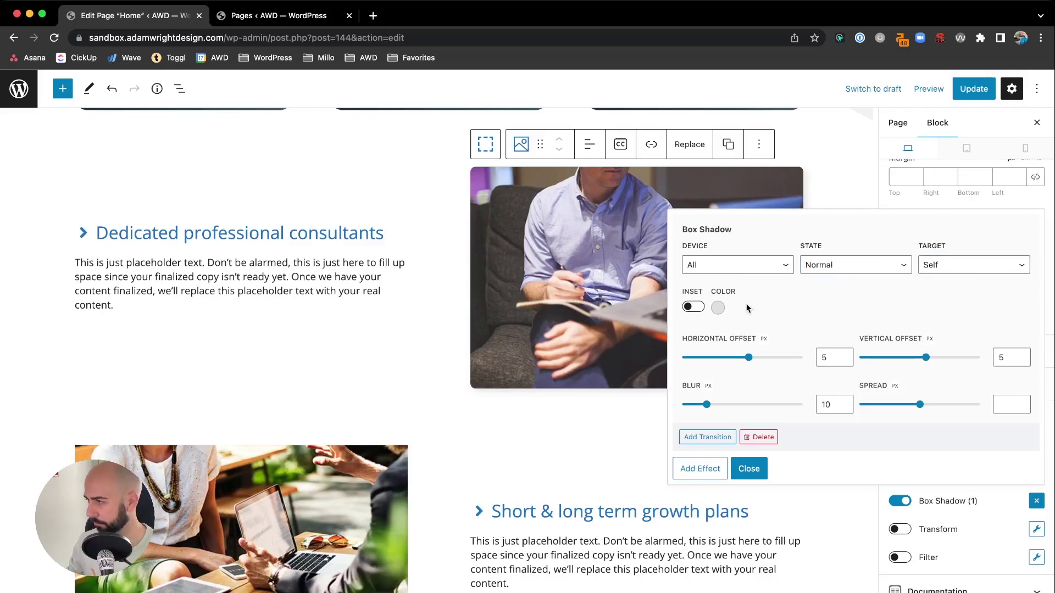
left_click(719, 309)
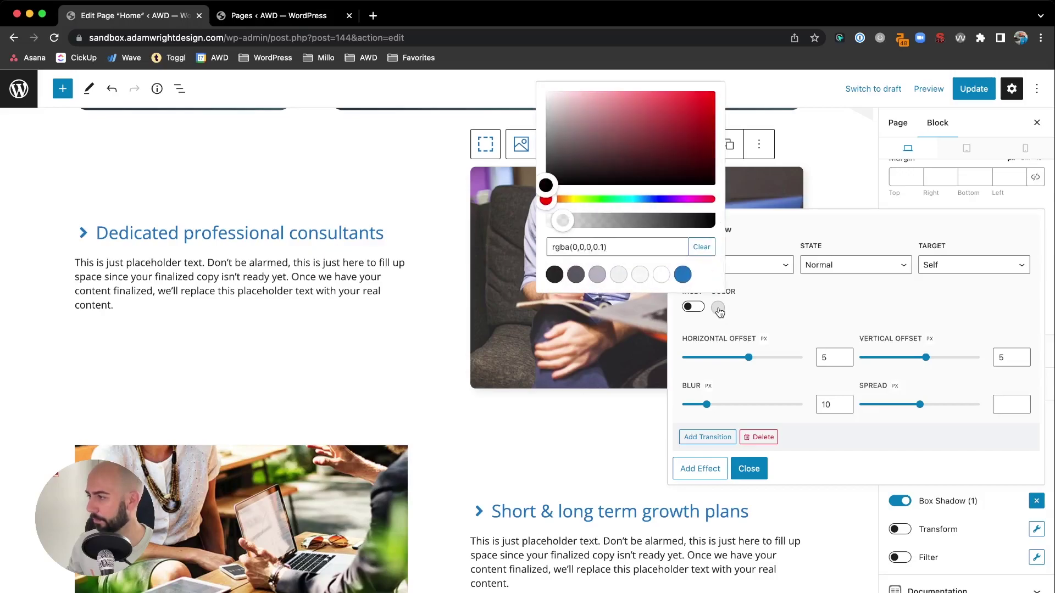
left_click(596, 276)
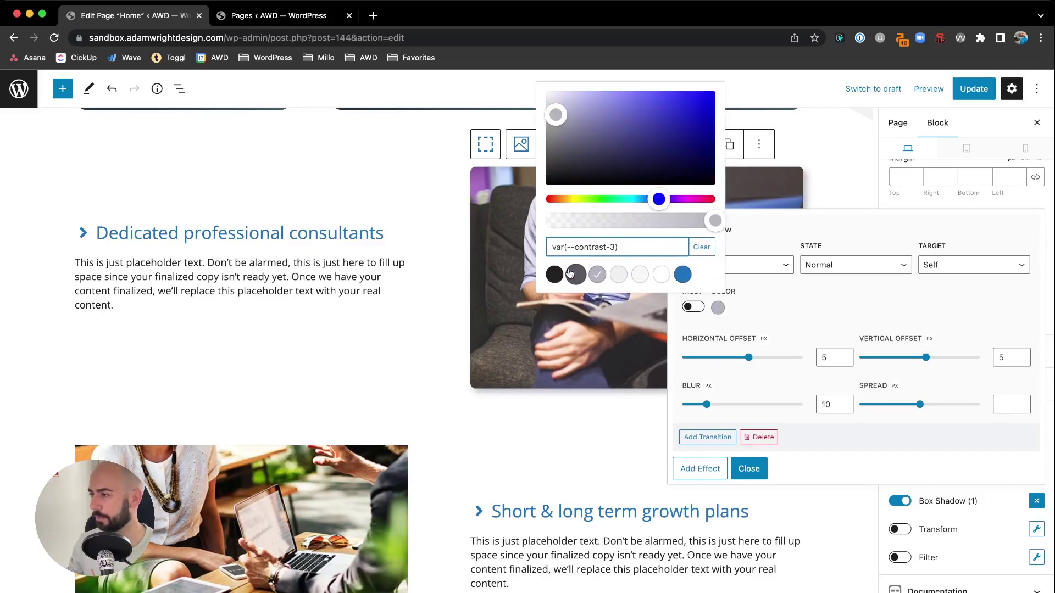
left_click(768, 303)
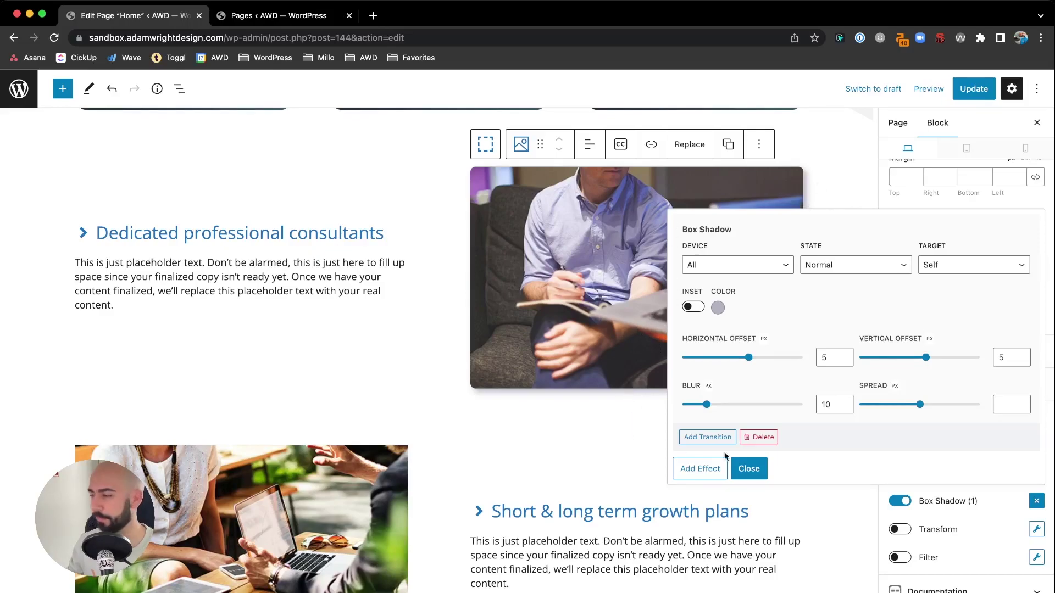
Change the shadow to 3 px horizontal and vertical offsets with a 20 px blur
double_click(827, 358)
type("3")
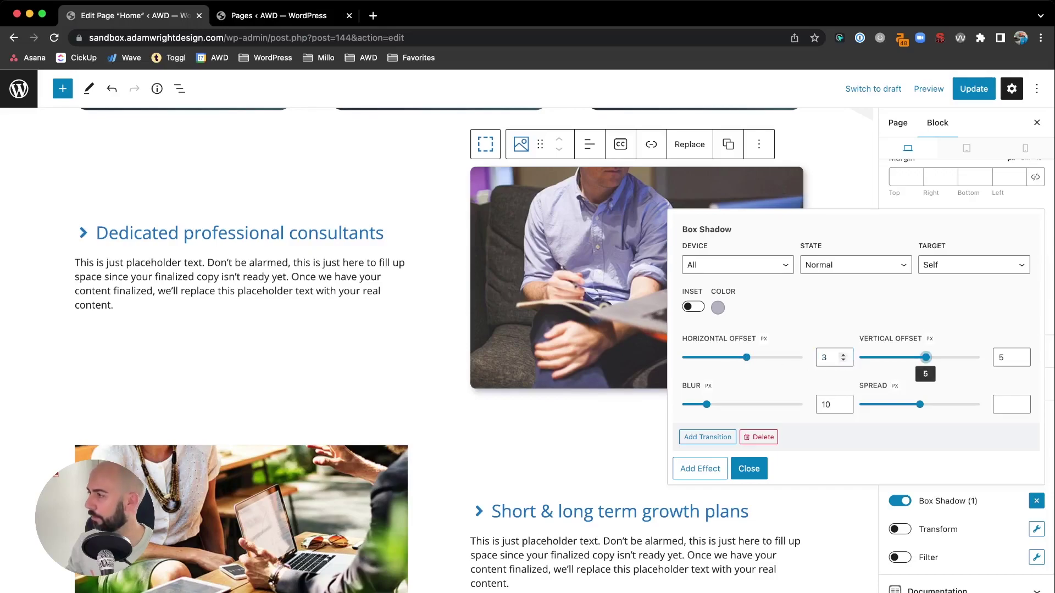
double_click(1011, 358)
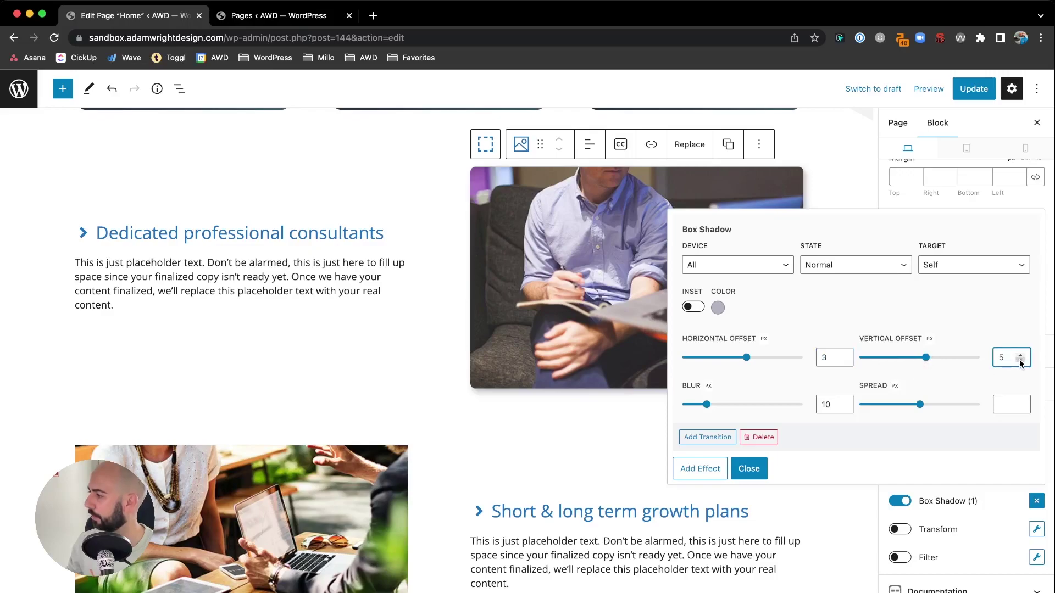
type("3")
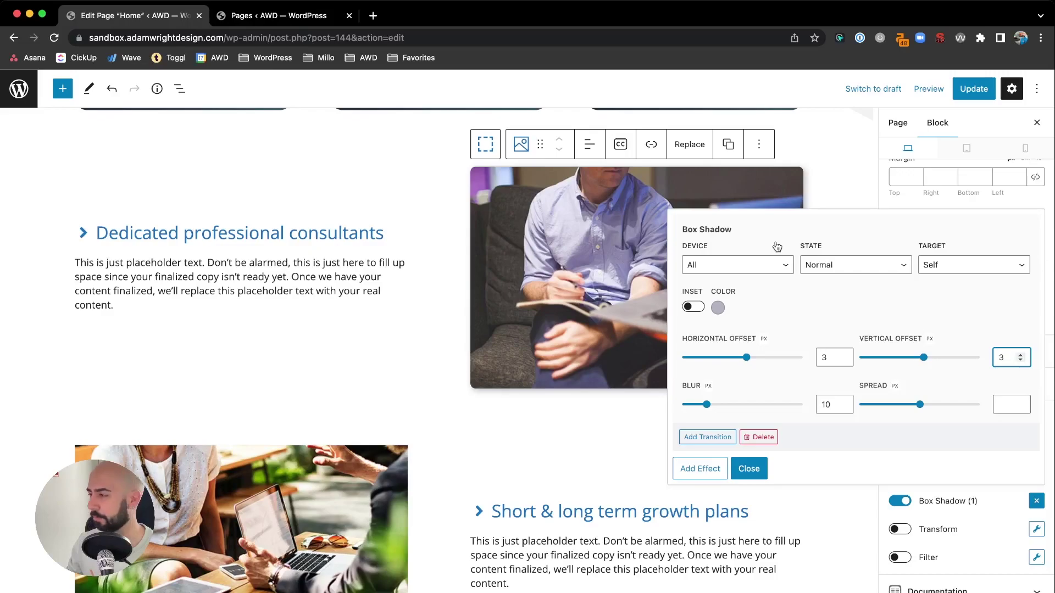
left_click(823, 404)
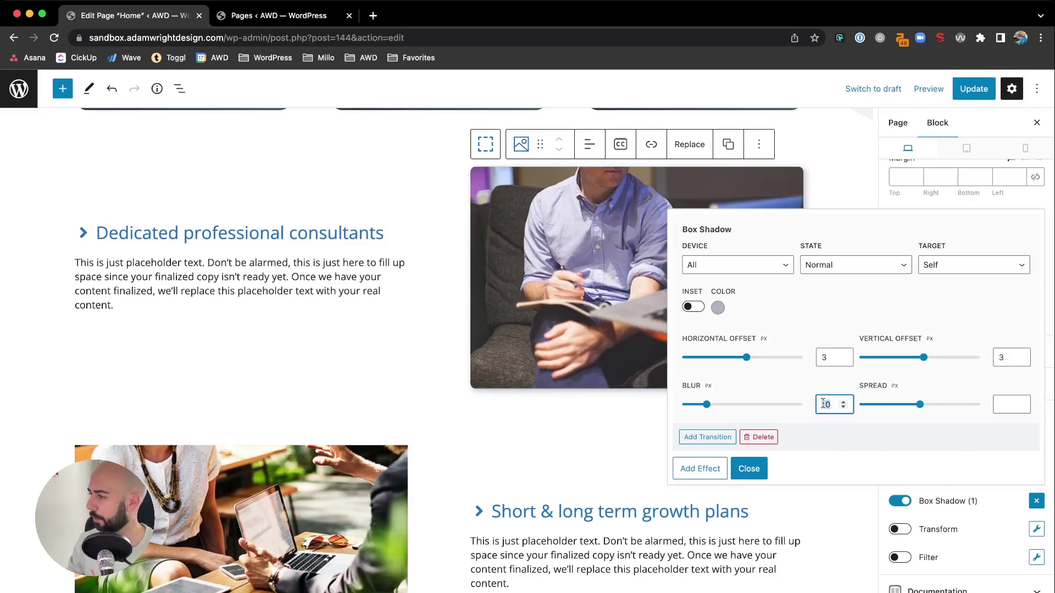
type("20")
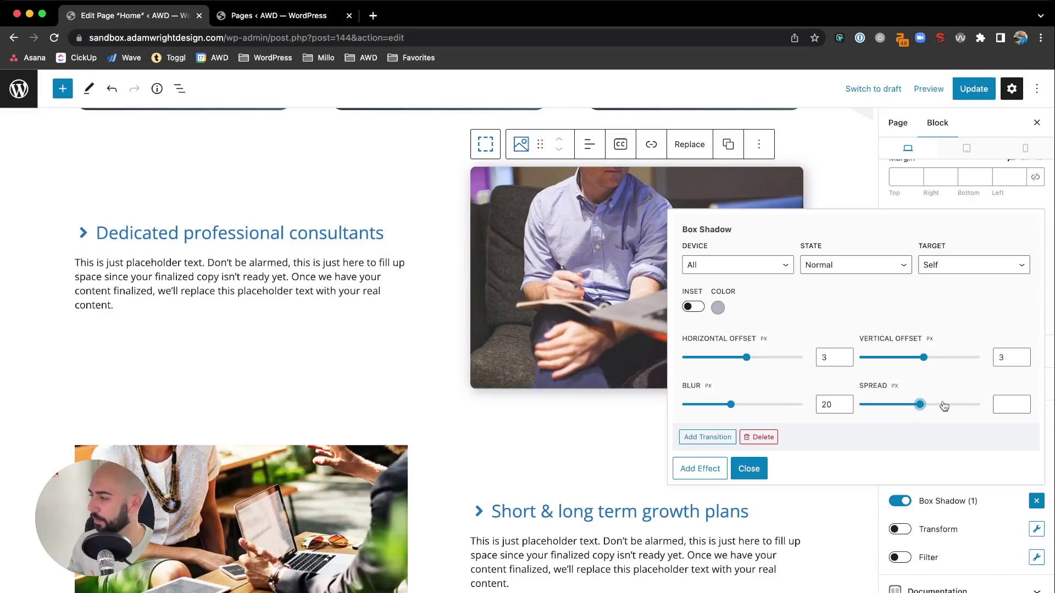
left_click(1001, 404)
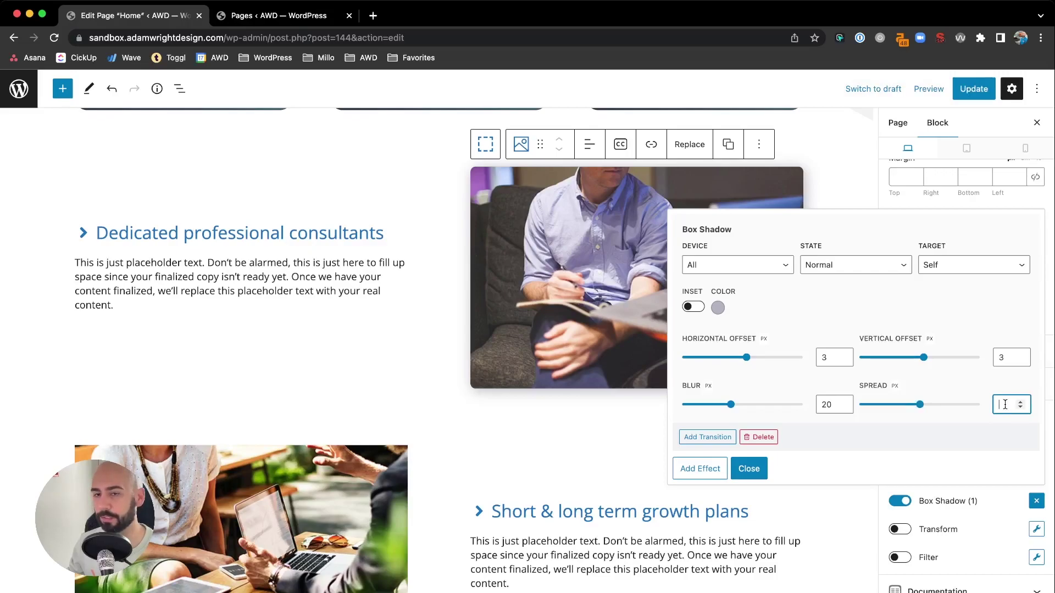
Close the box shadow settings and deselect the image to preview its shadow
left_click(748, 468)
scroll(743, 466, "up", 1)
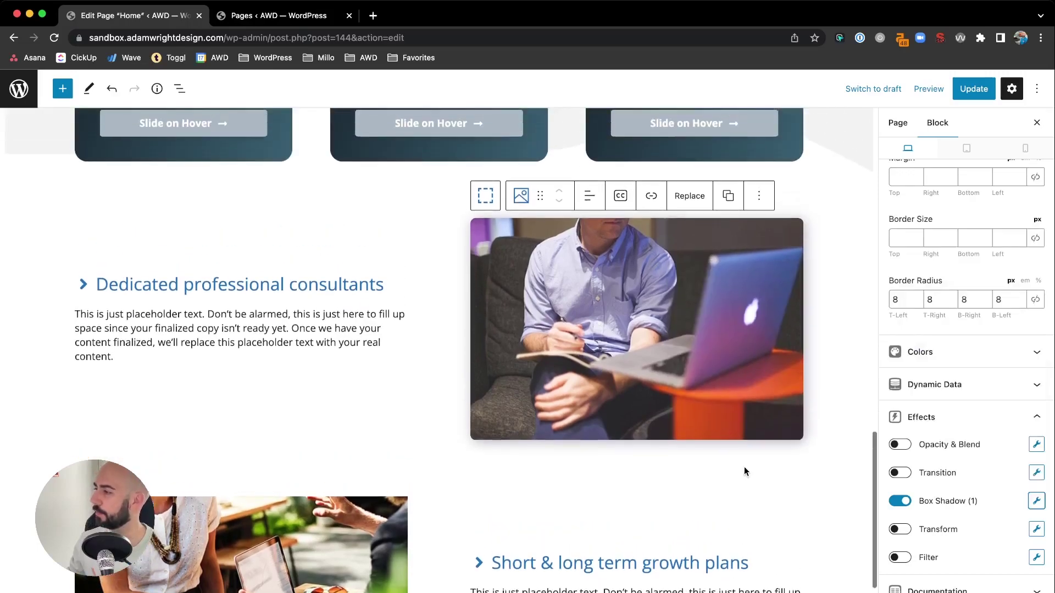
left_click(381, 282)
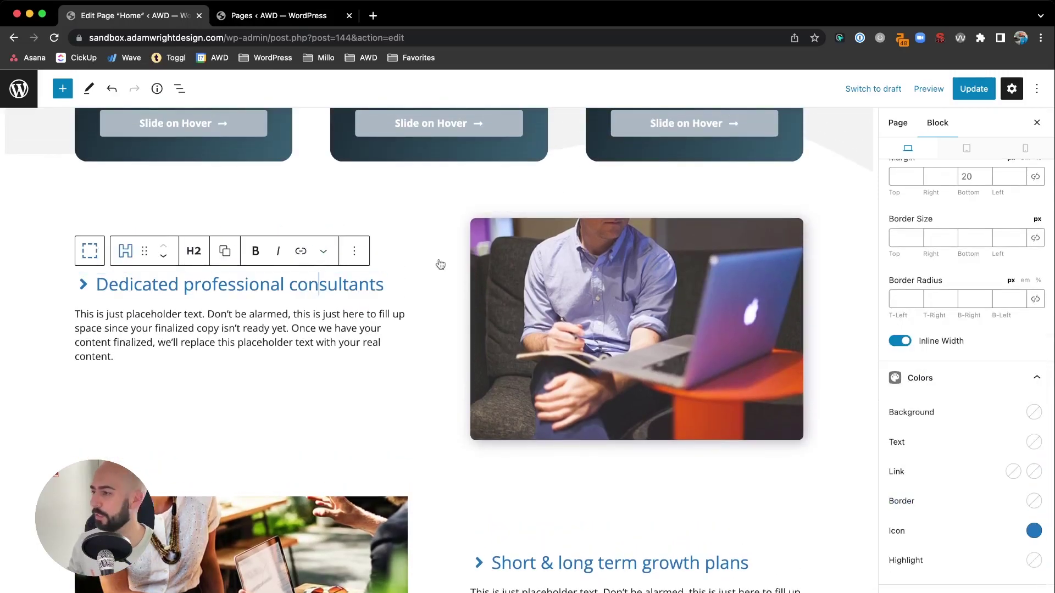
Reselect the consultants image and enter 3 in its Border Size fields
left_click(553, 256)
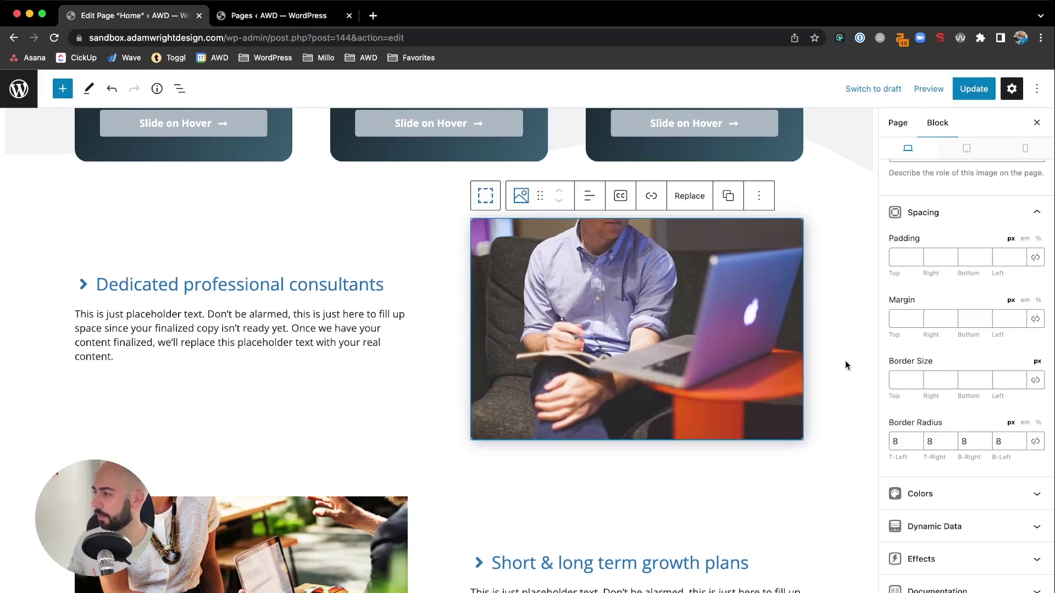
left_click(899, 377)
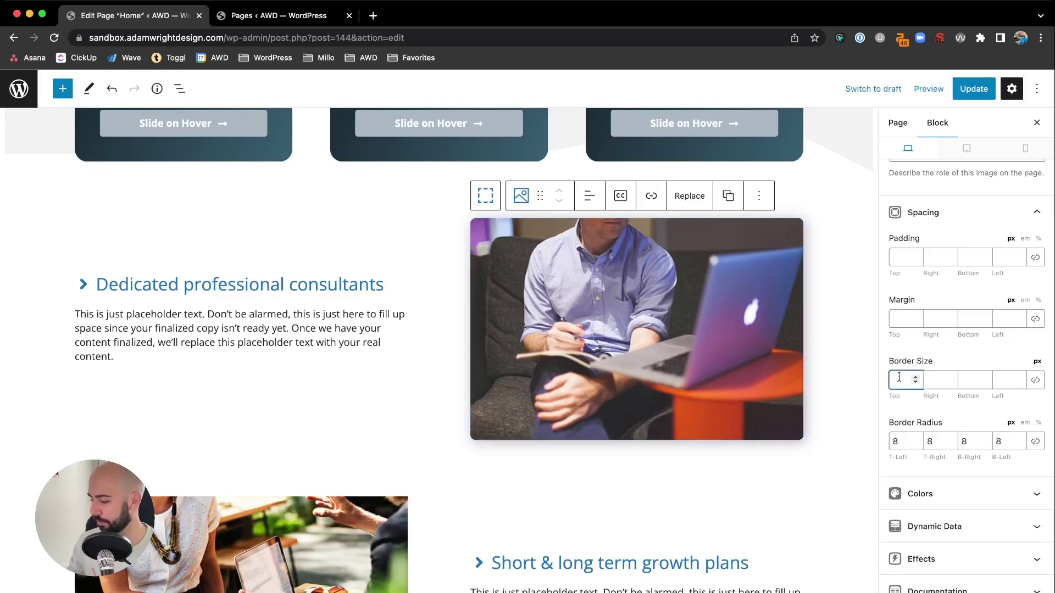
type("3")
key("Tab")
type("3")
key("Tab")
type("3")
key("Tab")
type("3")
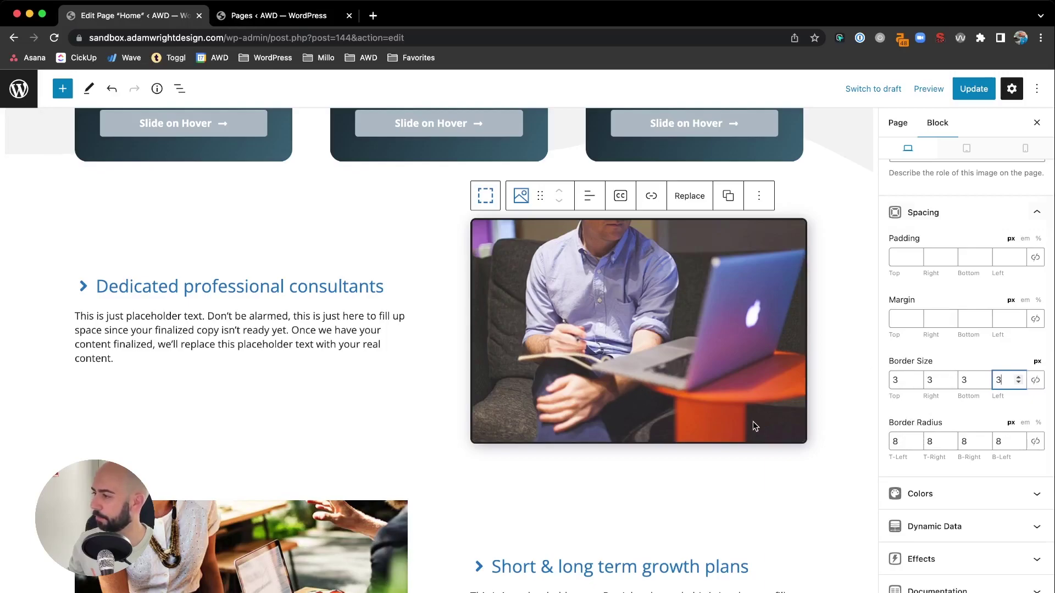
Set the image's border colour to white var(--base-3) and deselect to preview it
scroll(754, 425, "down", 1)
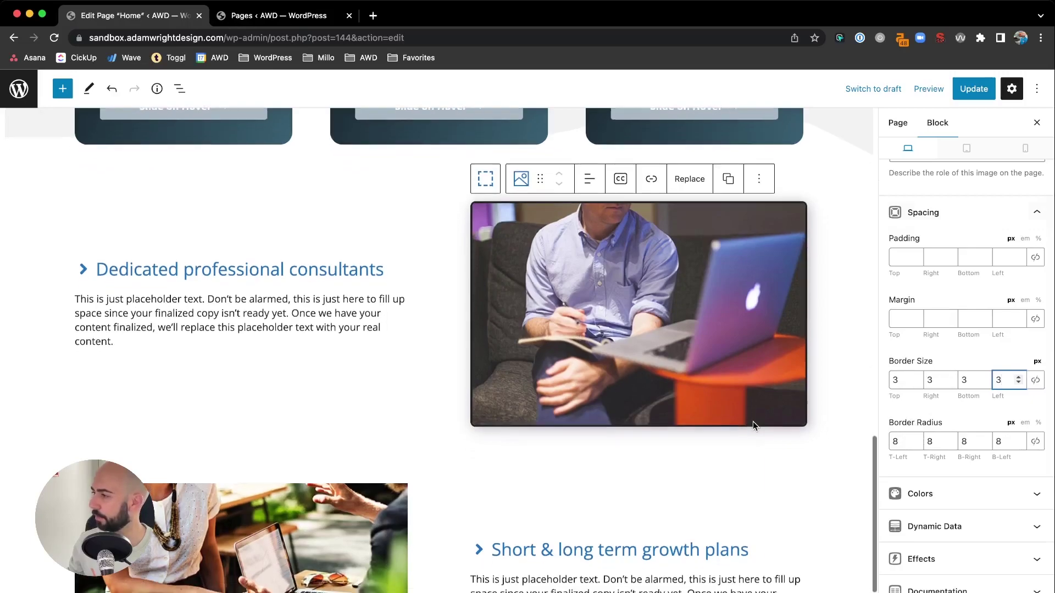
left_click(951, 504)
scroll(947, 497, "down", 2)
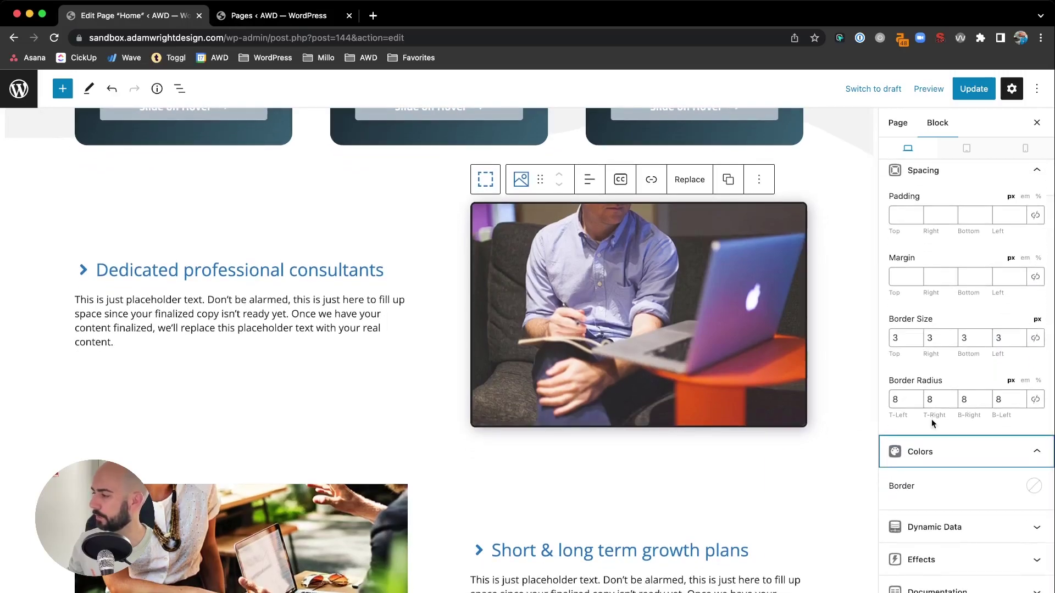
left_click(1034, 486)
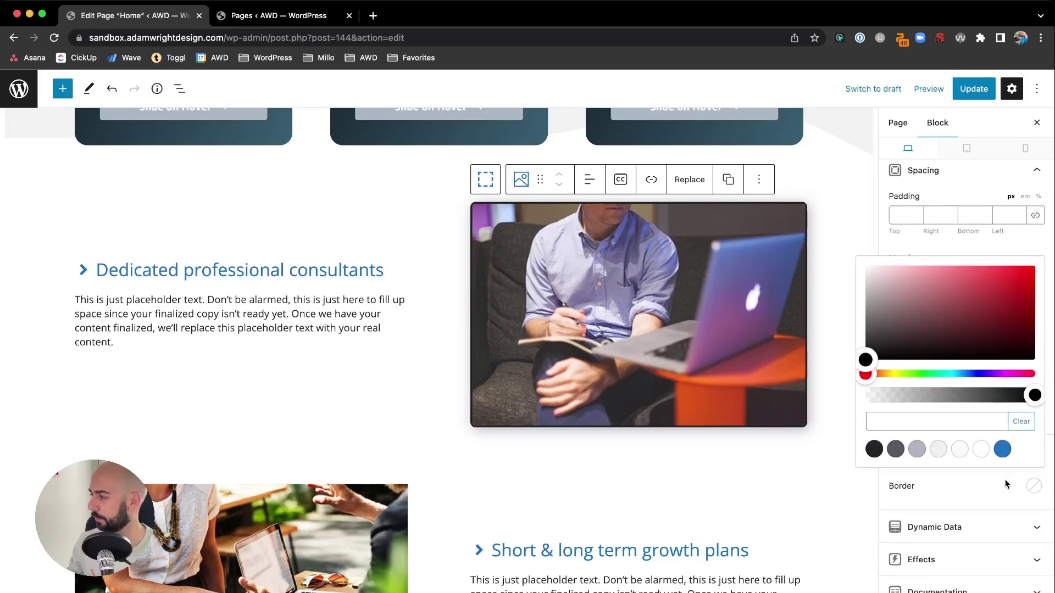
left_click(981, 449)
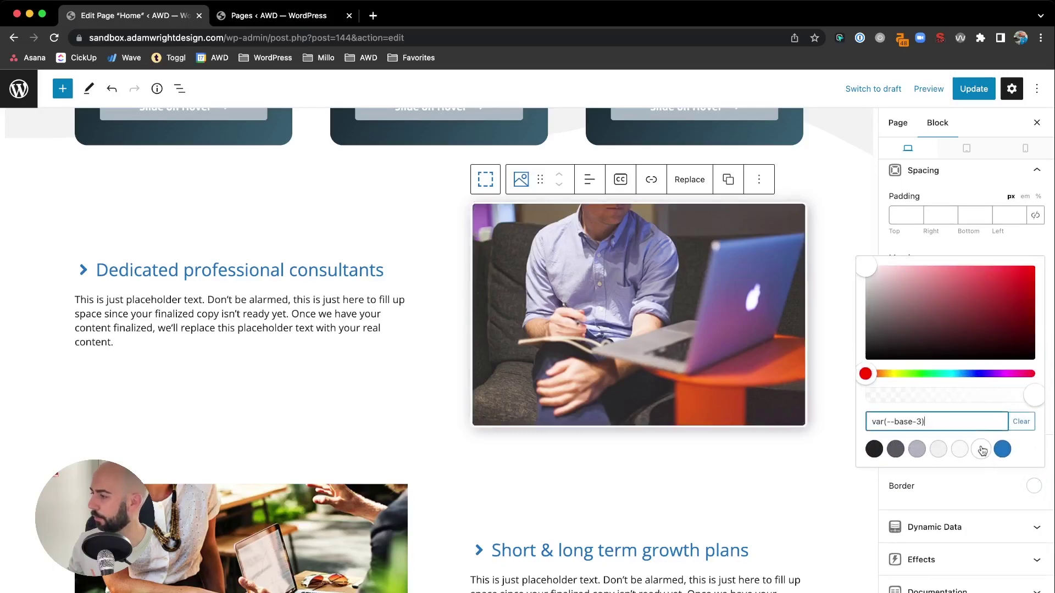
left_click(954, 489)
left_click(180, 309)
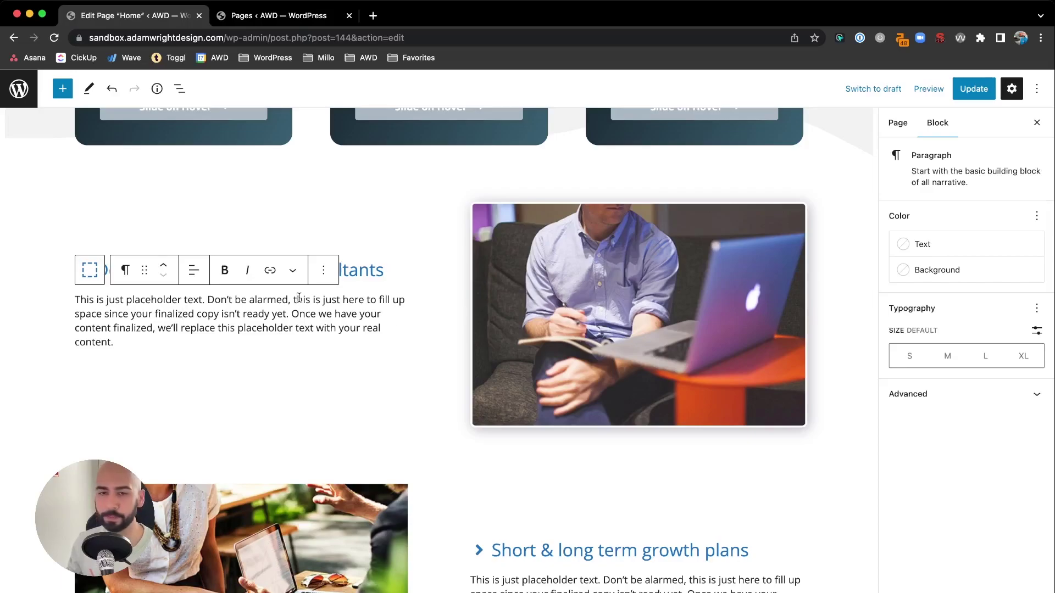
Copy the consultants image's styles via the Styles menu
left_click(526, 263)
scroll(527, 263, "down", 1)
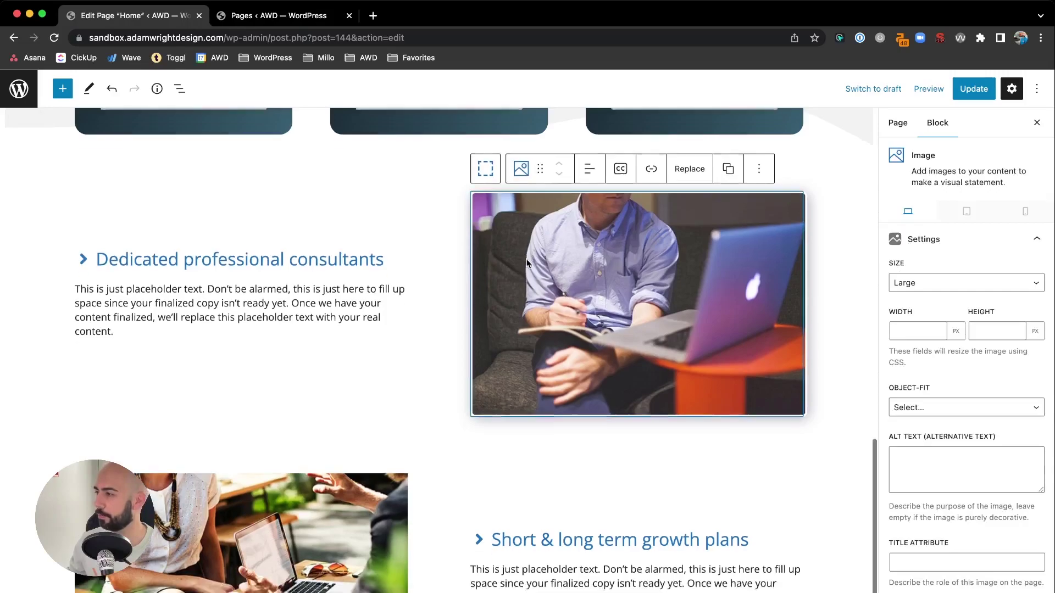
scroll(527, 263, "down", 1)
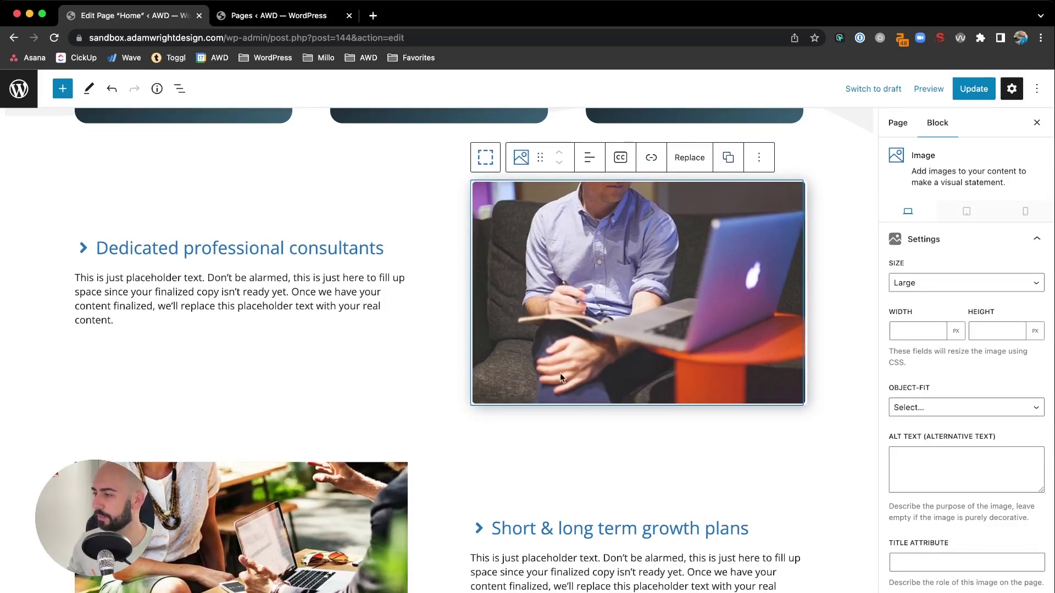
scroll(559, 373, "down", 2)
scroll(142, 429, "down", 2)
left_click(97, 374)
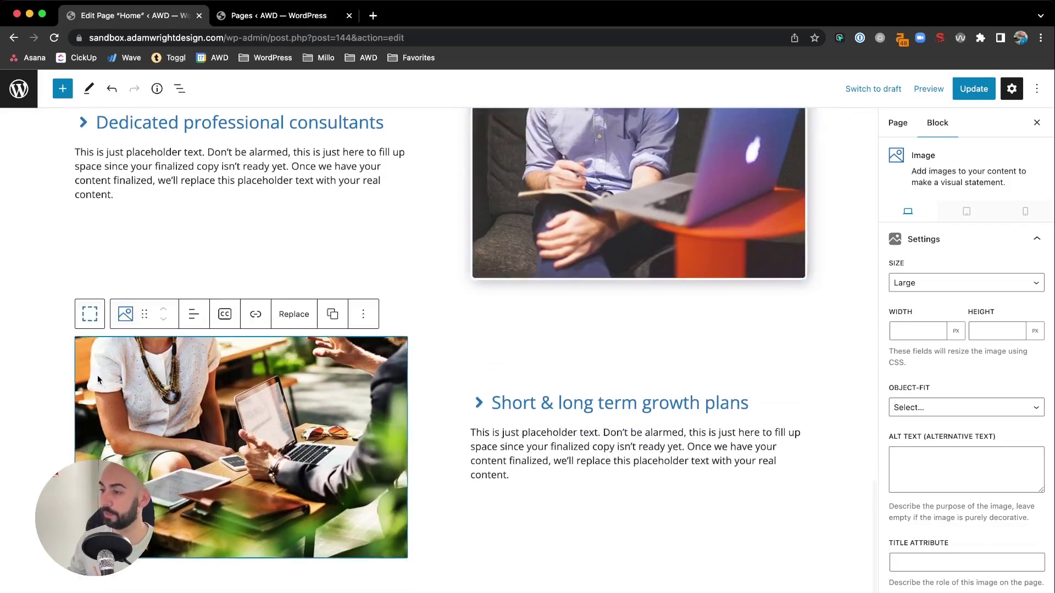
left_click(651, 132)
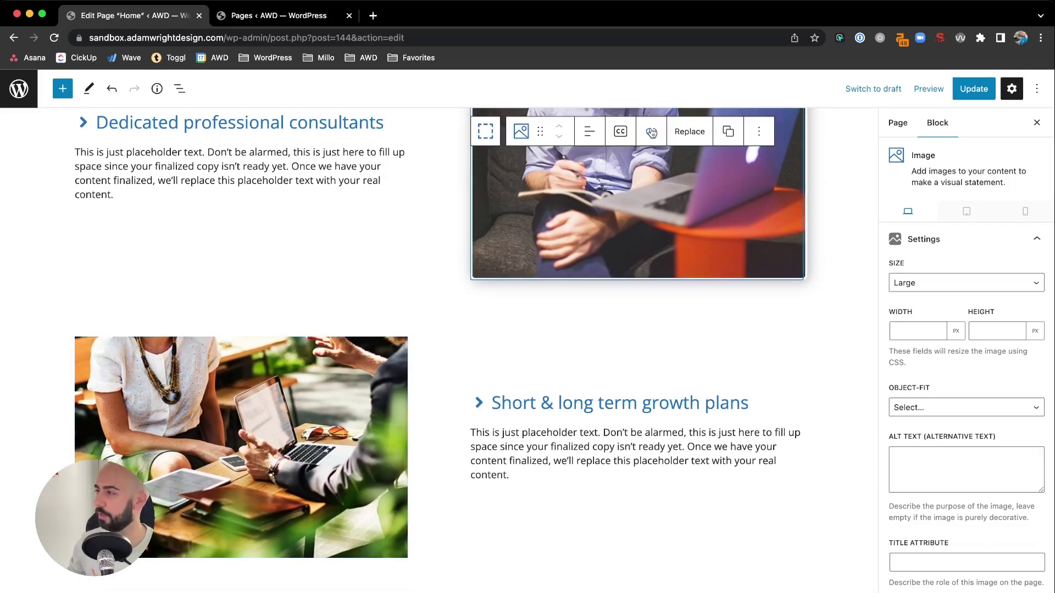
scroll(651, 132, "up", 2)
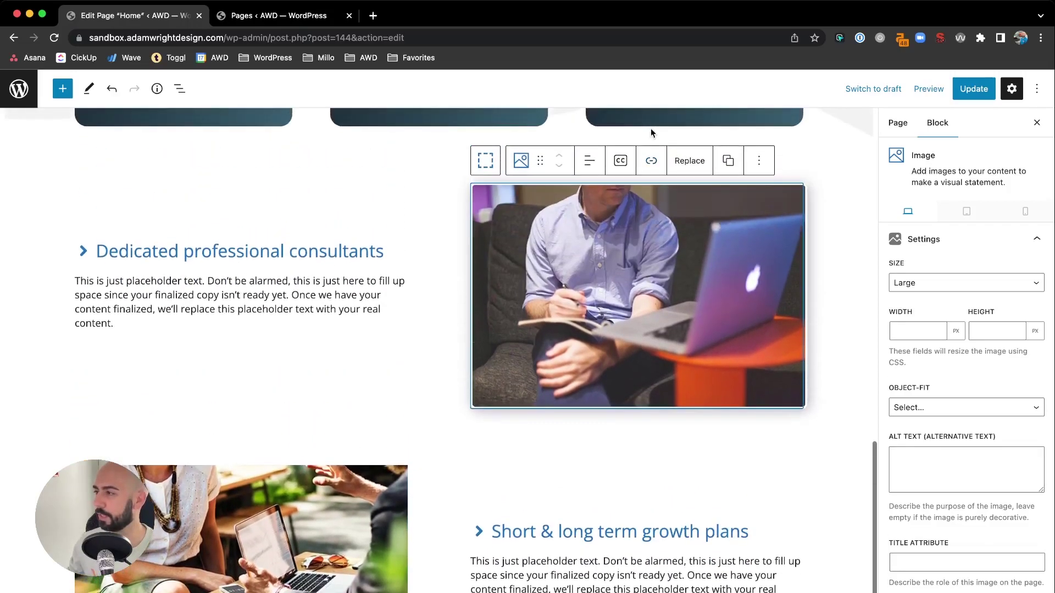
left_click(728, 162)
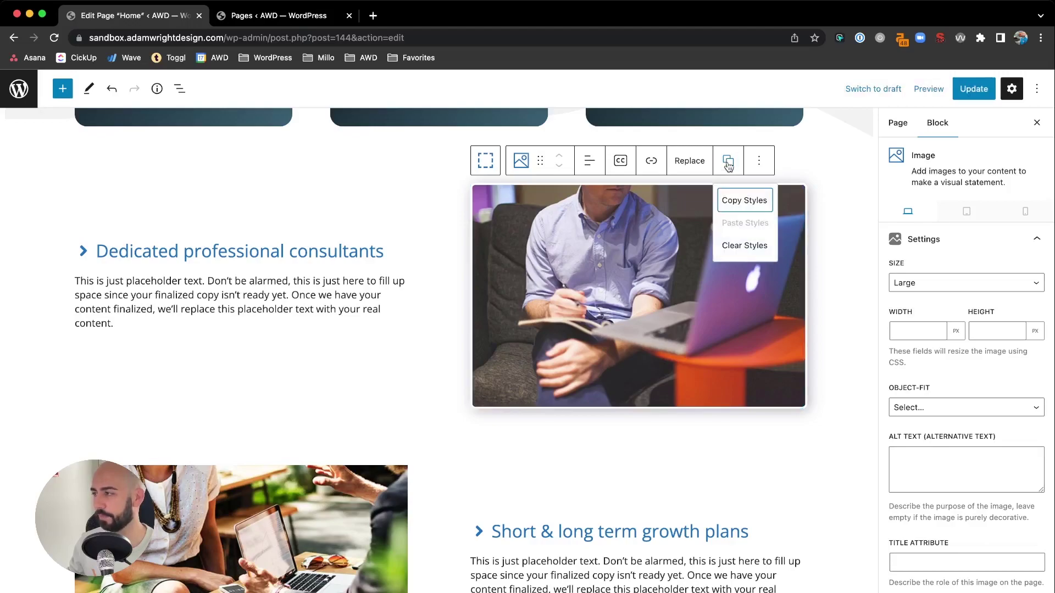
left_click(734, 202)
Paste the copied styles onto the lower-left meeting image and preview the result
scroll(248, 334, "down", 1)
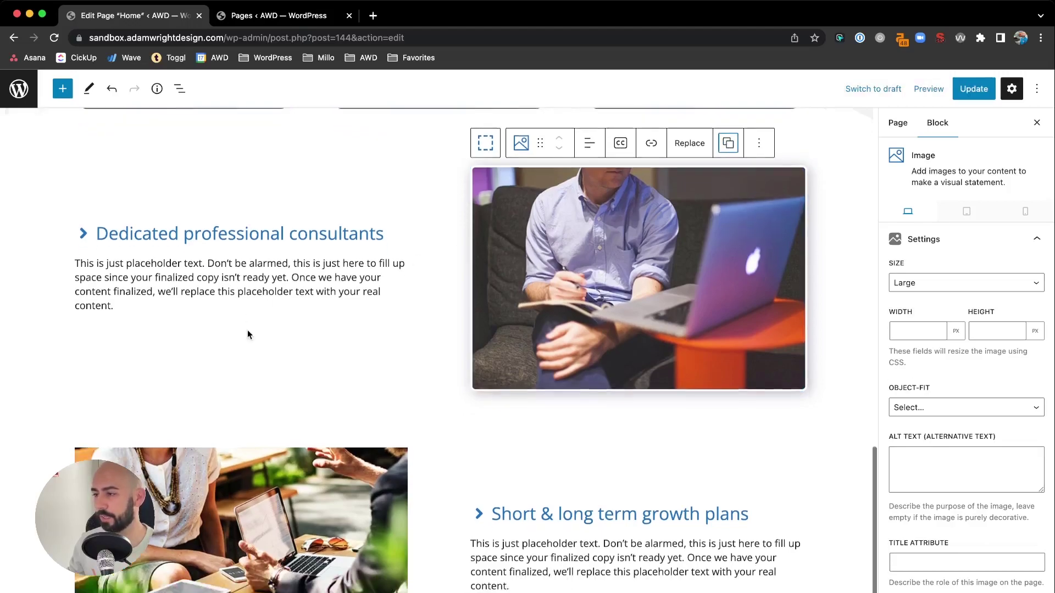
scroll(247, 334, "down", 5)
left_click(130, 374)
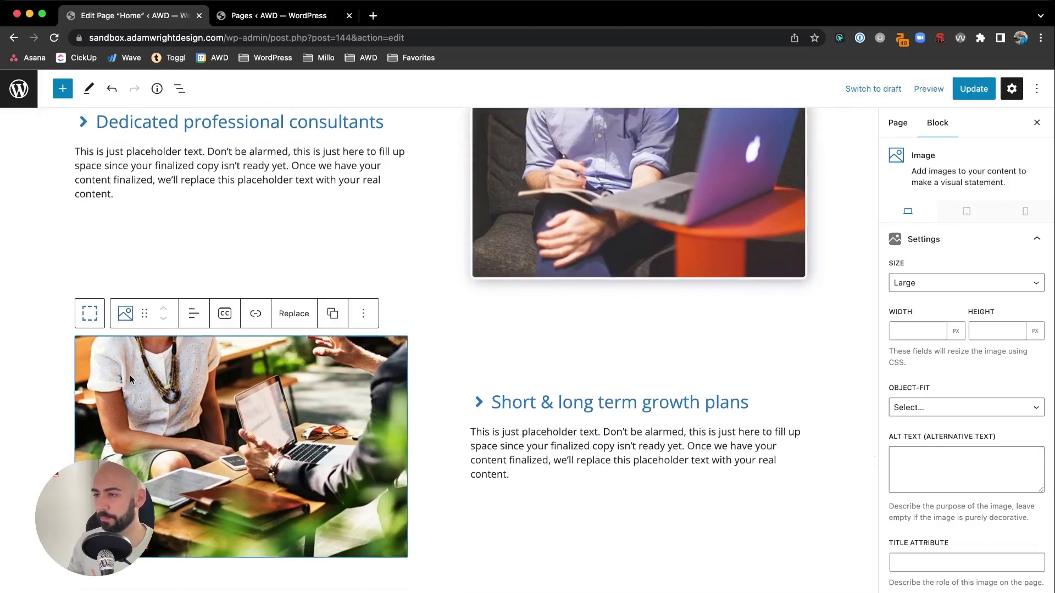
left_click(334, 321)
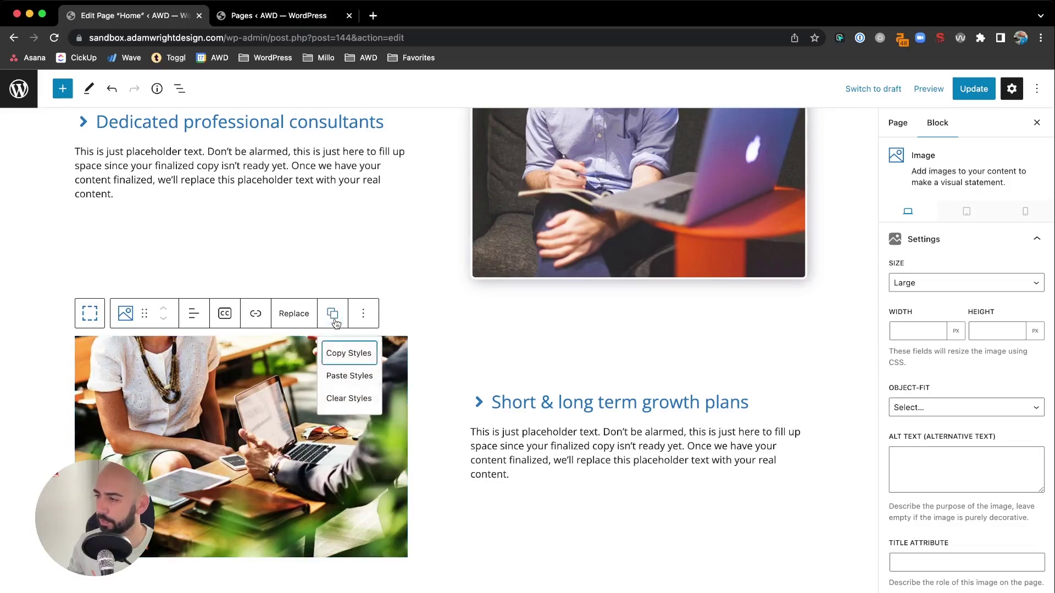
left_click(343, 379)
left_click(539, 223)
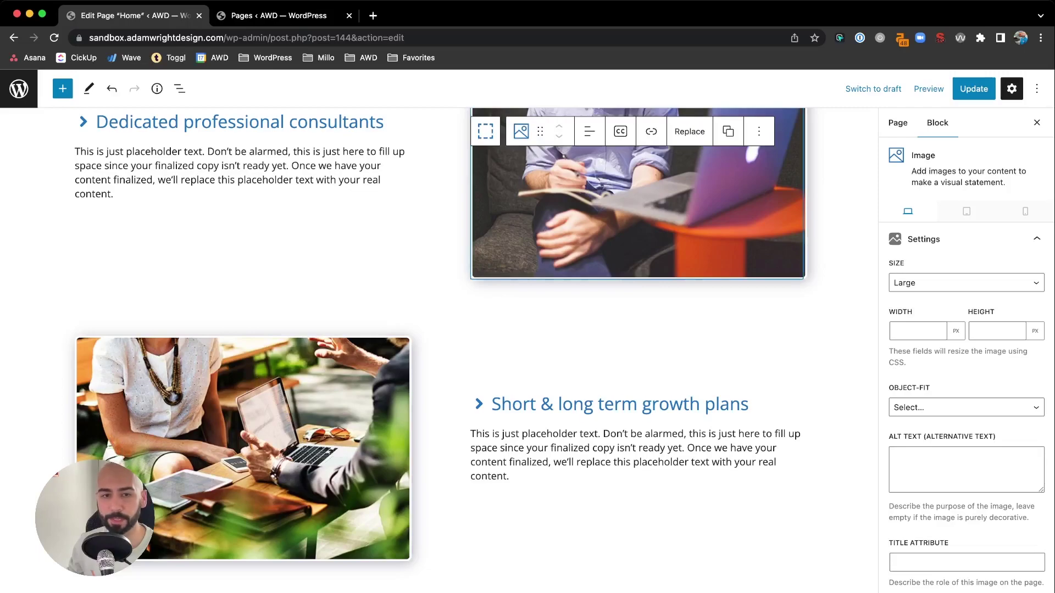
Change the consultants image's Box Shadow State to Hover in the Effects panel
scroll(247, 384, "down", 1)
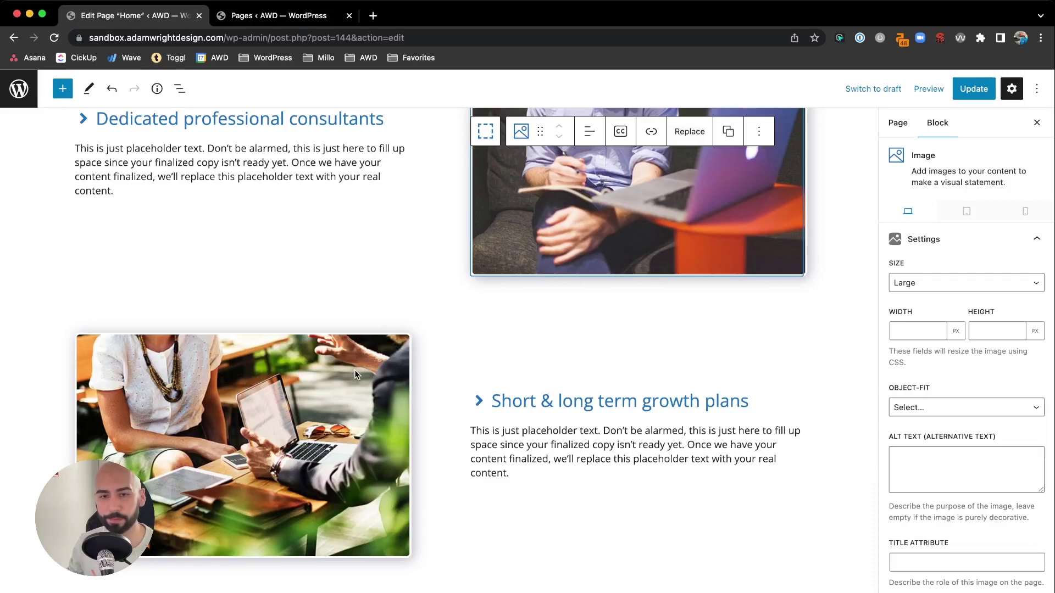
scroll(354, 370, "up", 4)
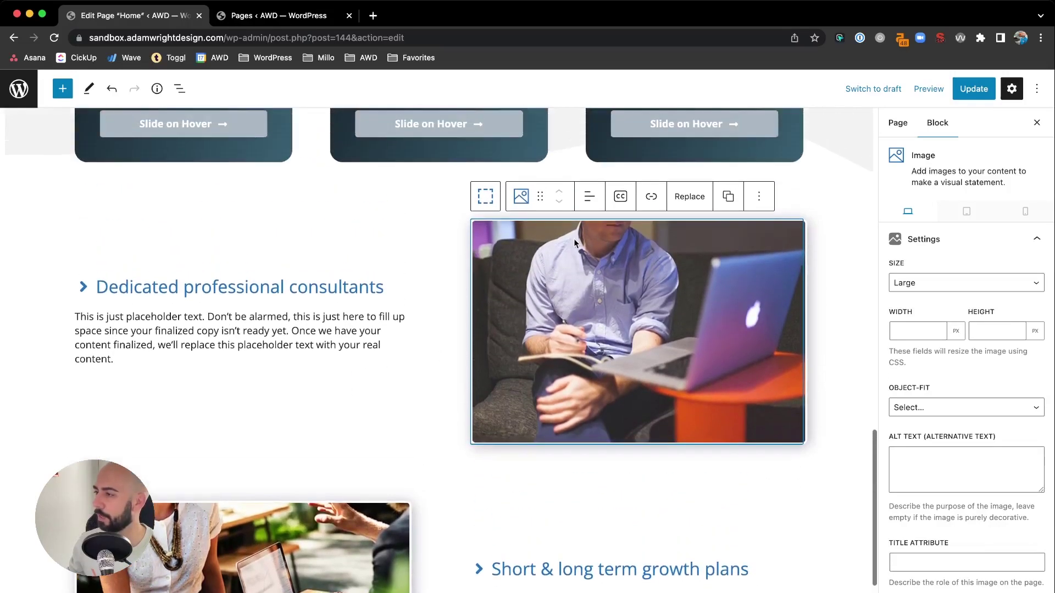
scroll(928, 431, "down", 4)
scroll(929, 432, "down", 3)
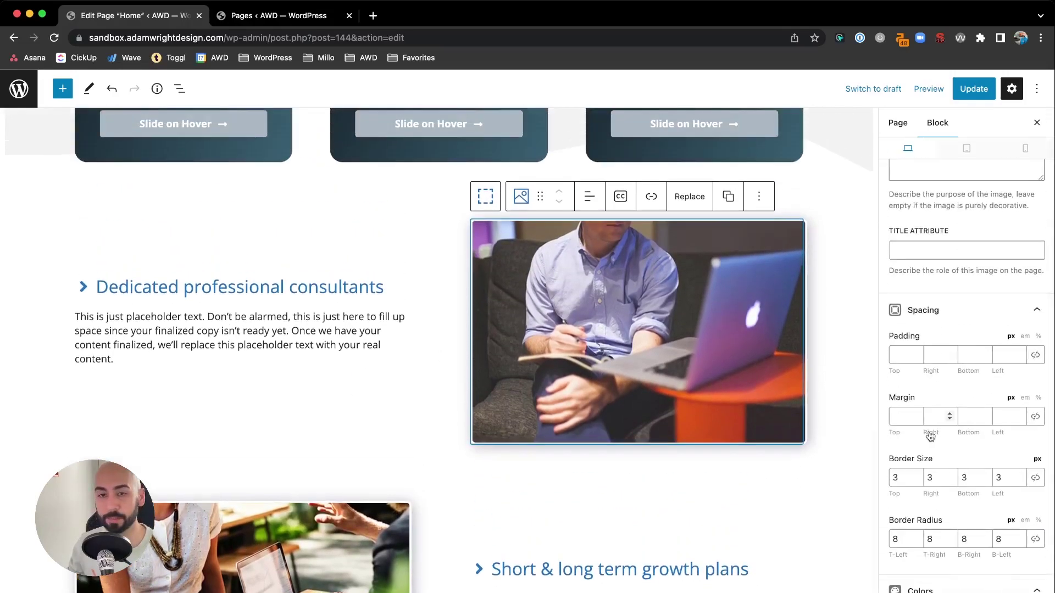
scroll(931, 436, "down", 3)
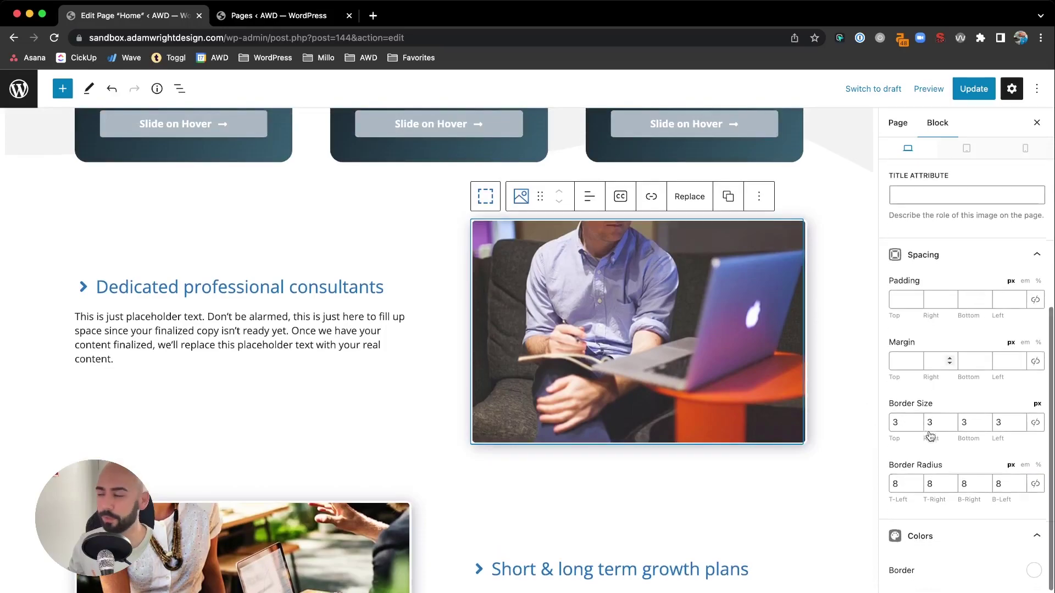
left_click(934, 559)
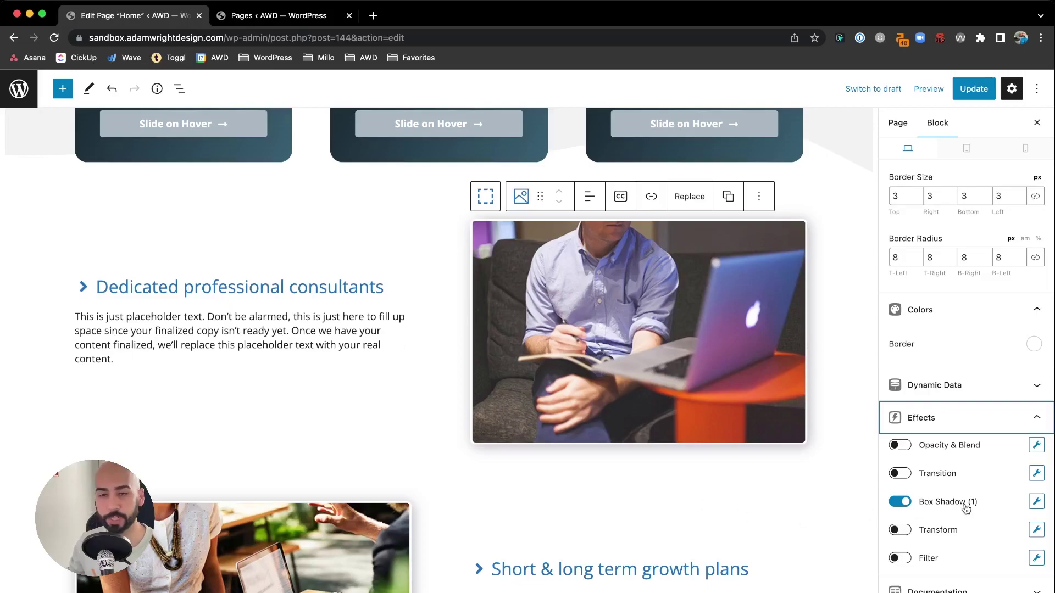
left_click(1036, 502)
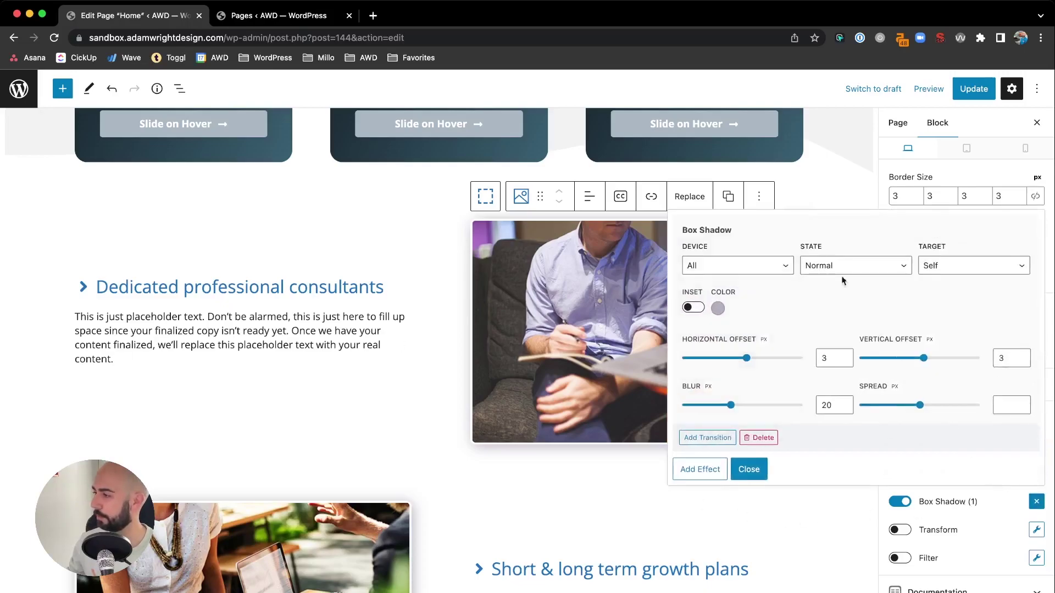
scroll(816, 256, "down", 2)
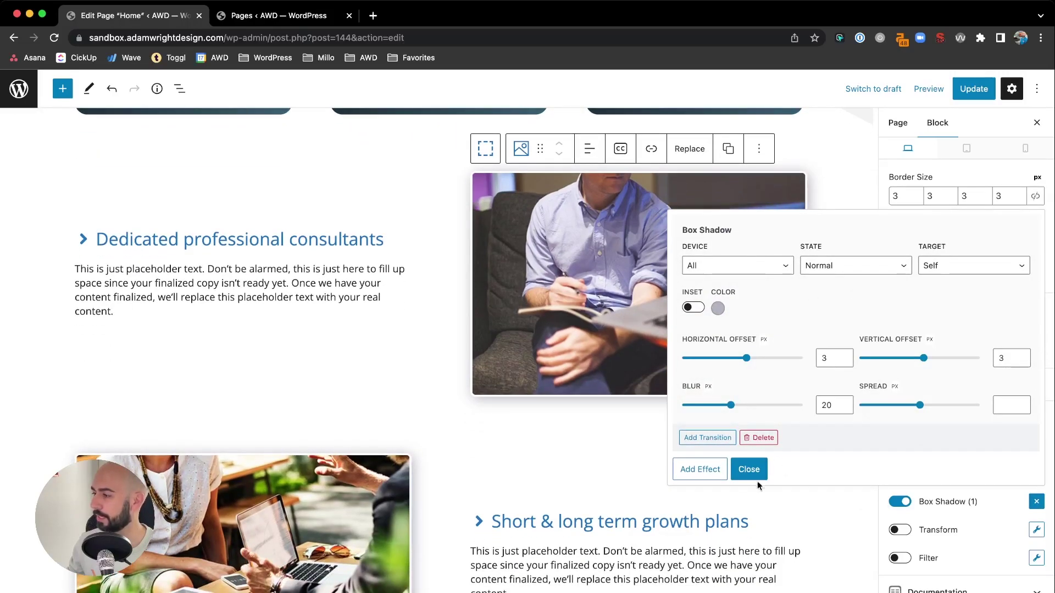
left_click(826, 282)
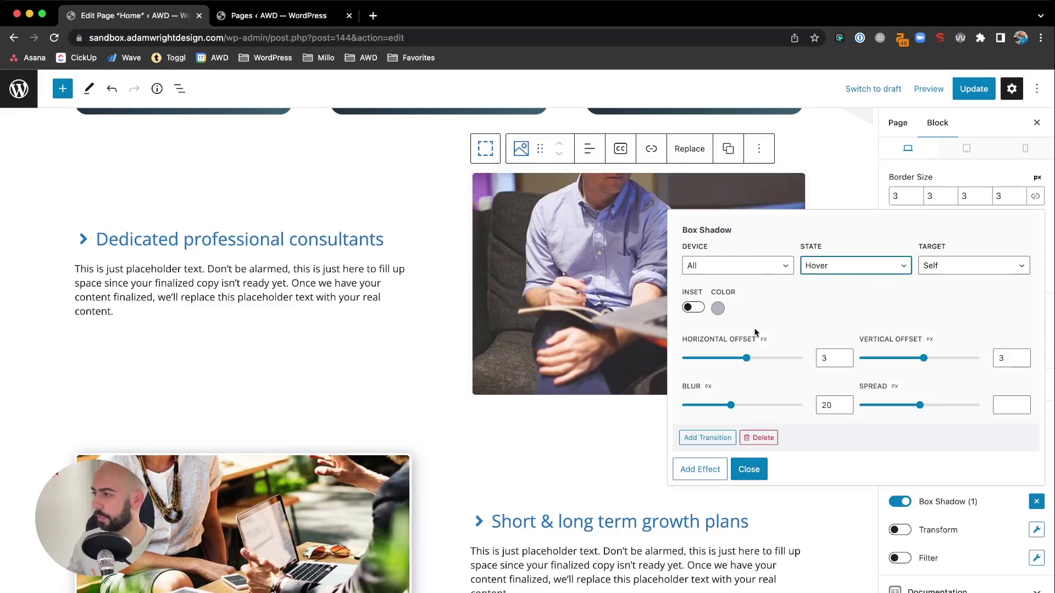
left_click(748, 468)
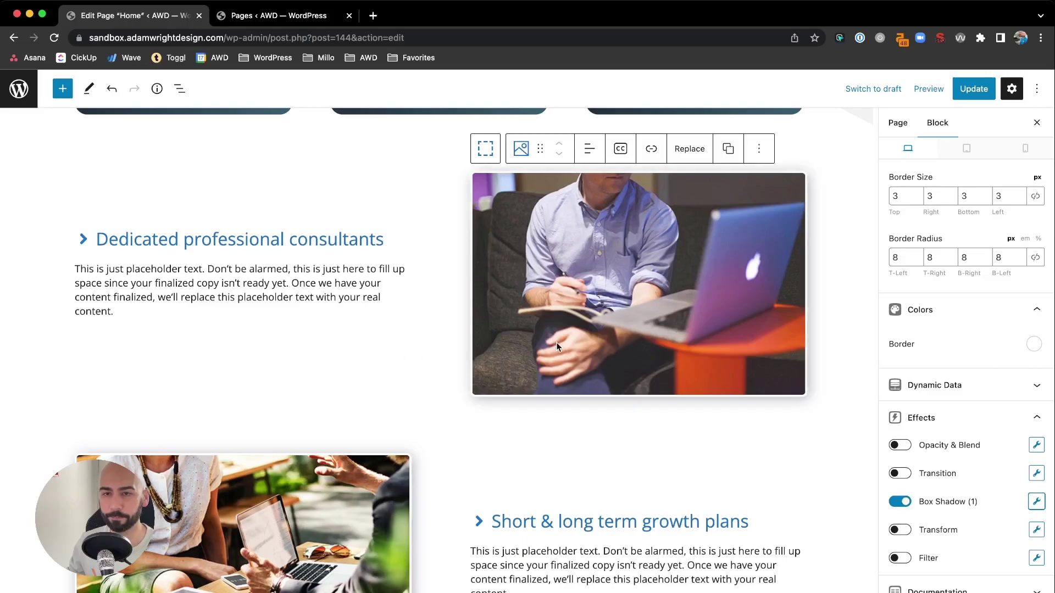
Enable a Hover-state Transition on the image (ease, all, 0.5 s)
left_click(898, 474)
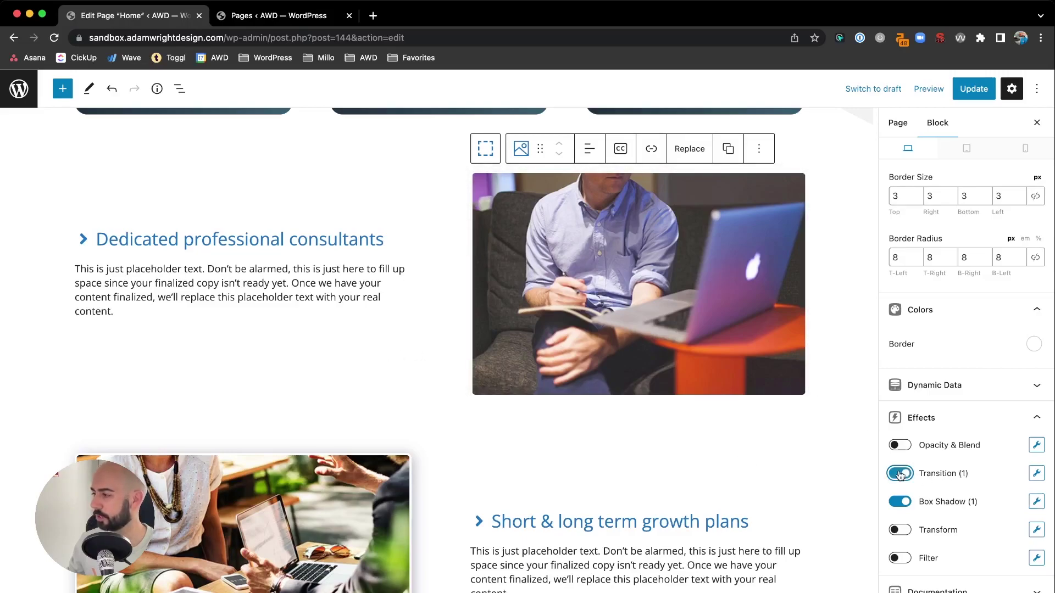
left_click(1040, 475)
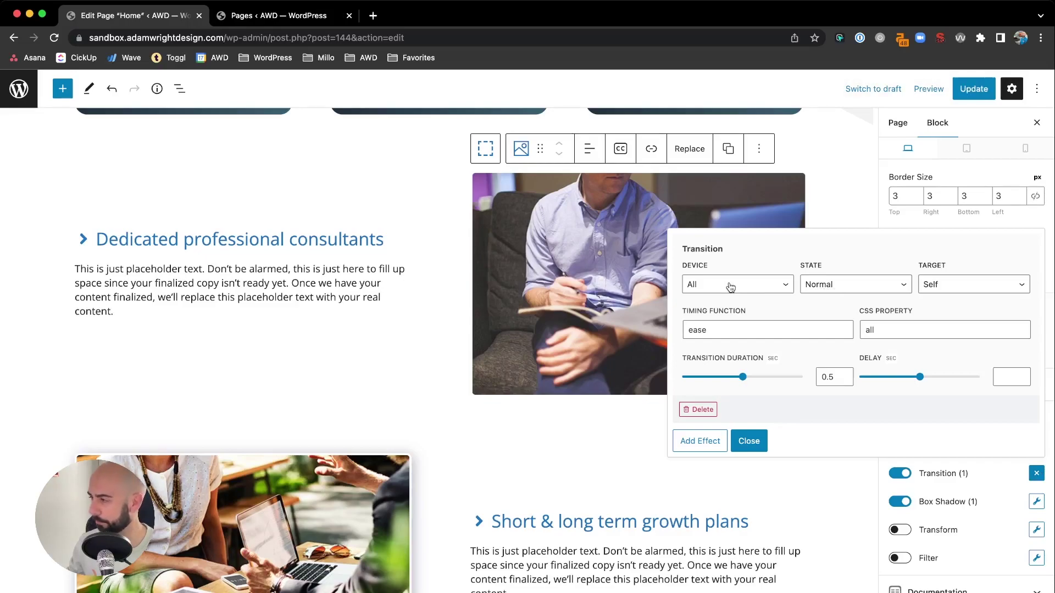
left_click(824, 285)
left_click(841, 299)
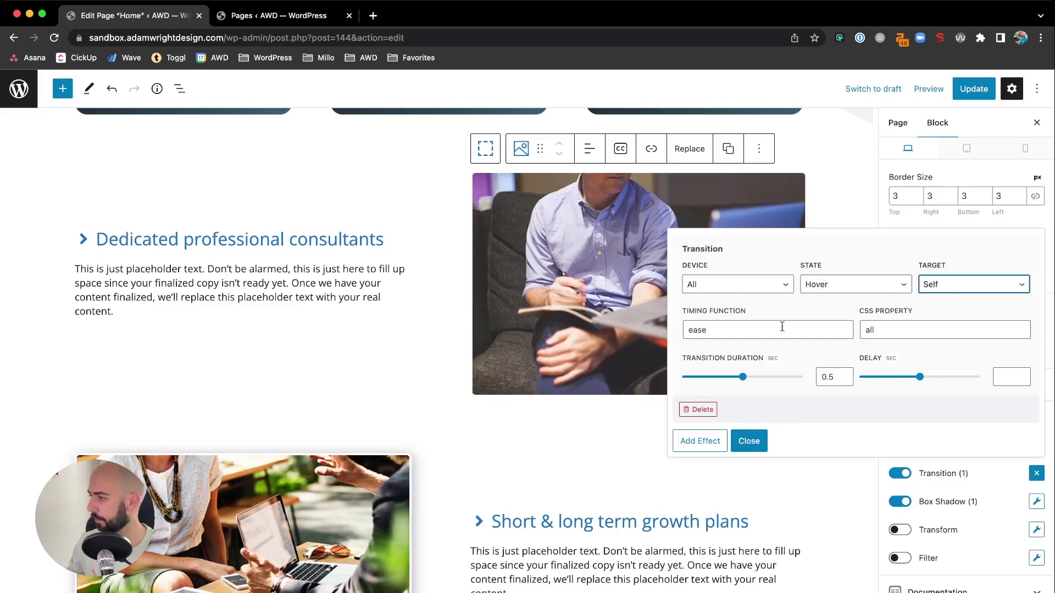
left_click(750, 441)
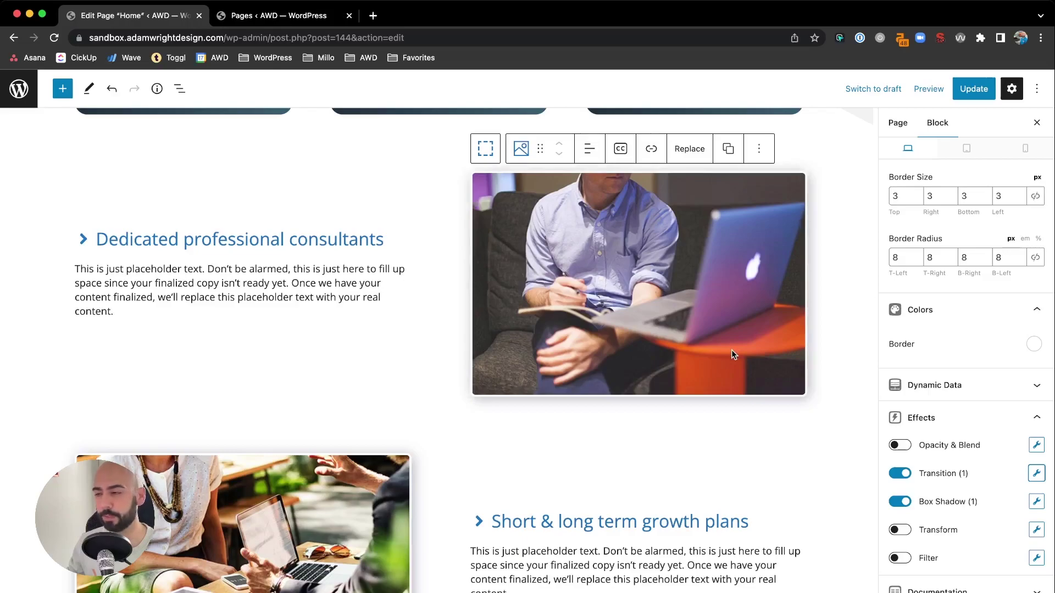
Turn off the consultants image's Transform effect, enable Filter, and add one new filter entry
scroll(731, 349, "down", 1)
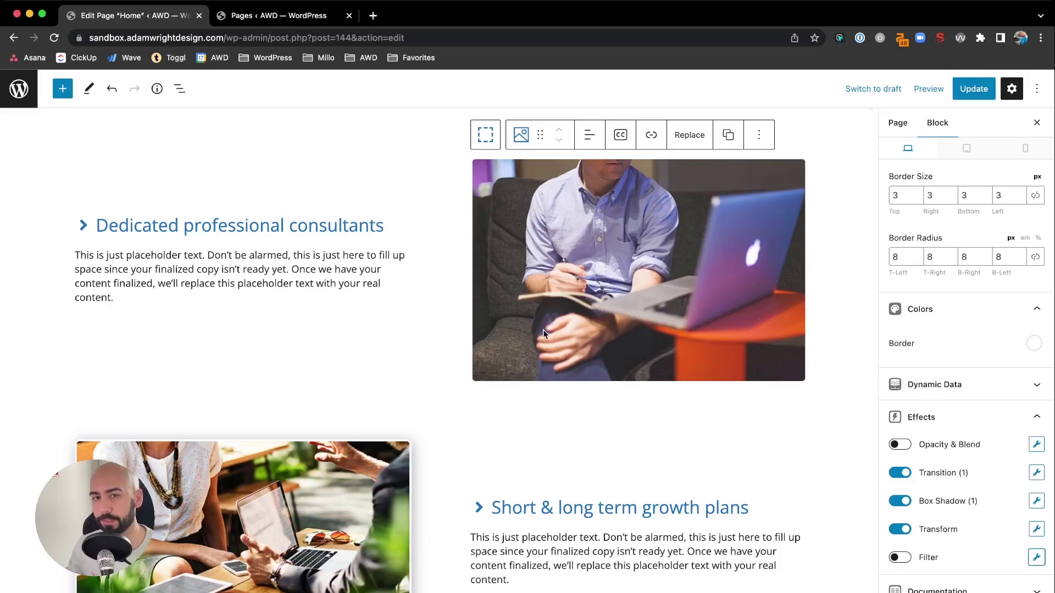
left_click(542, 330)
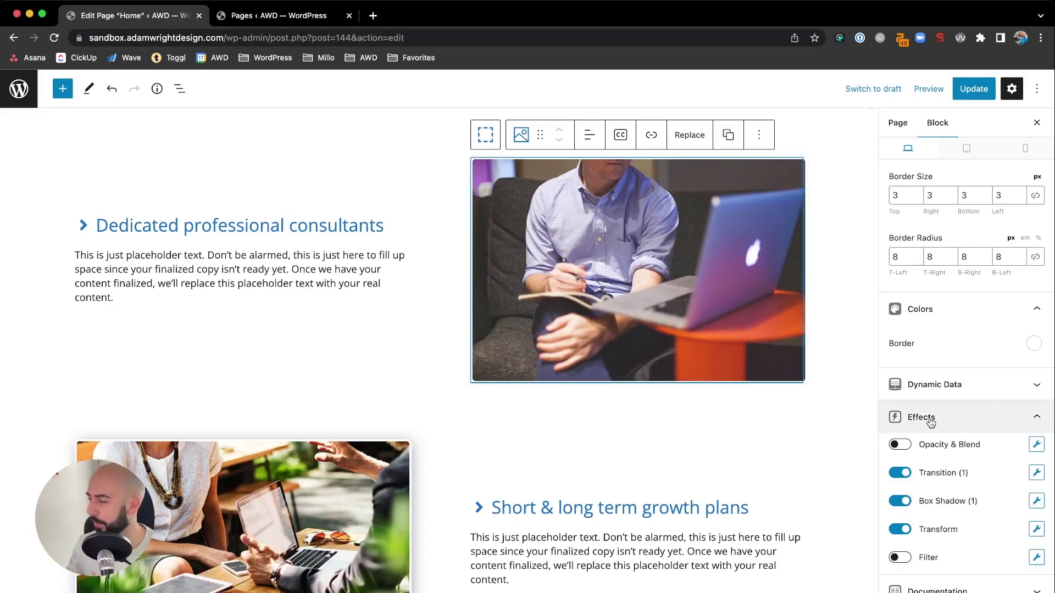
left_click(900, 529)
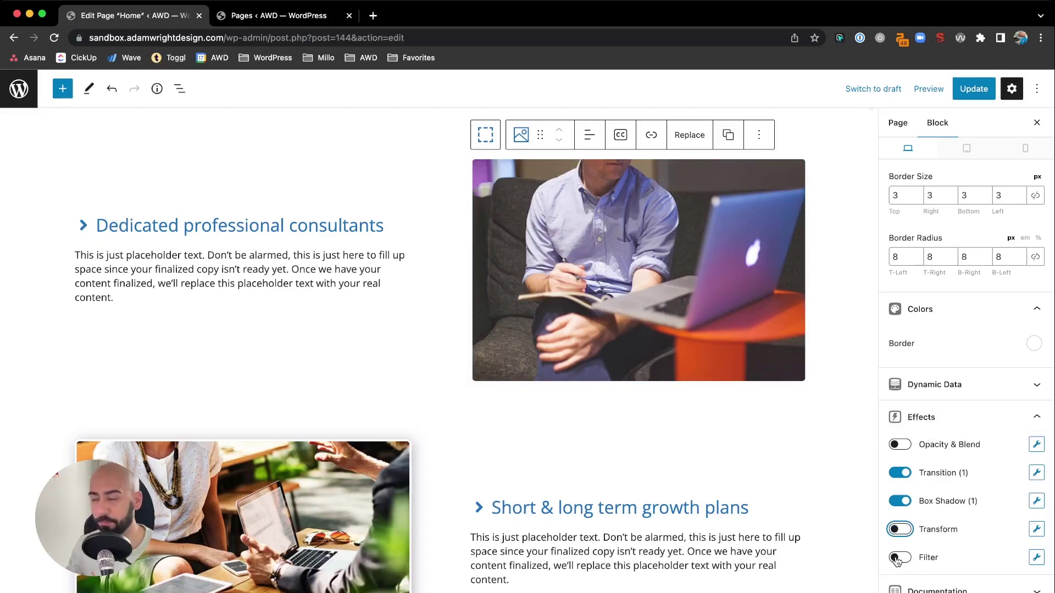
left_click(897, 558)
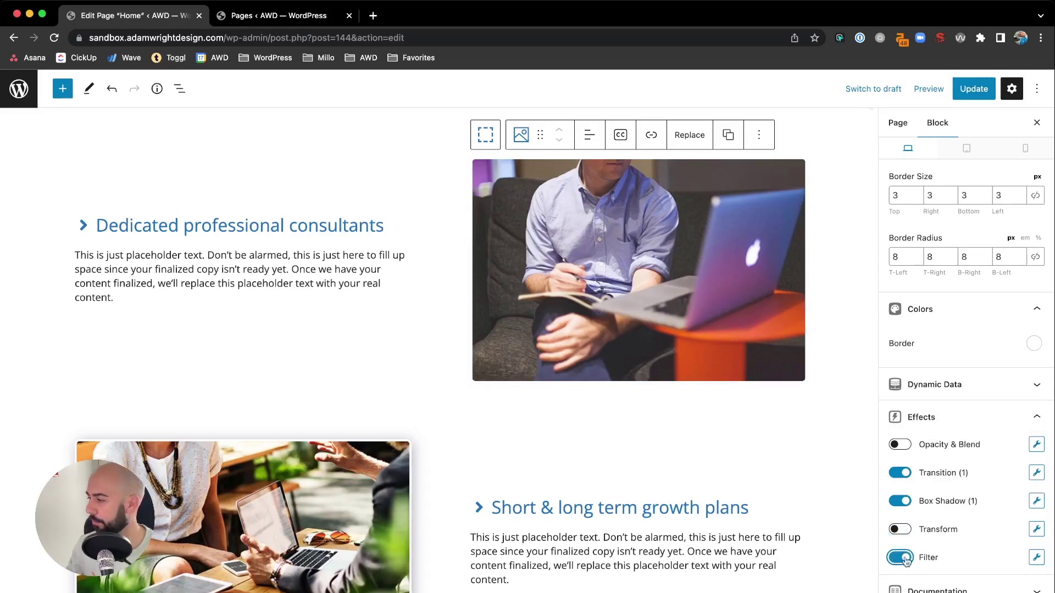
left_click(1037, 559)
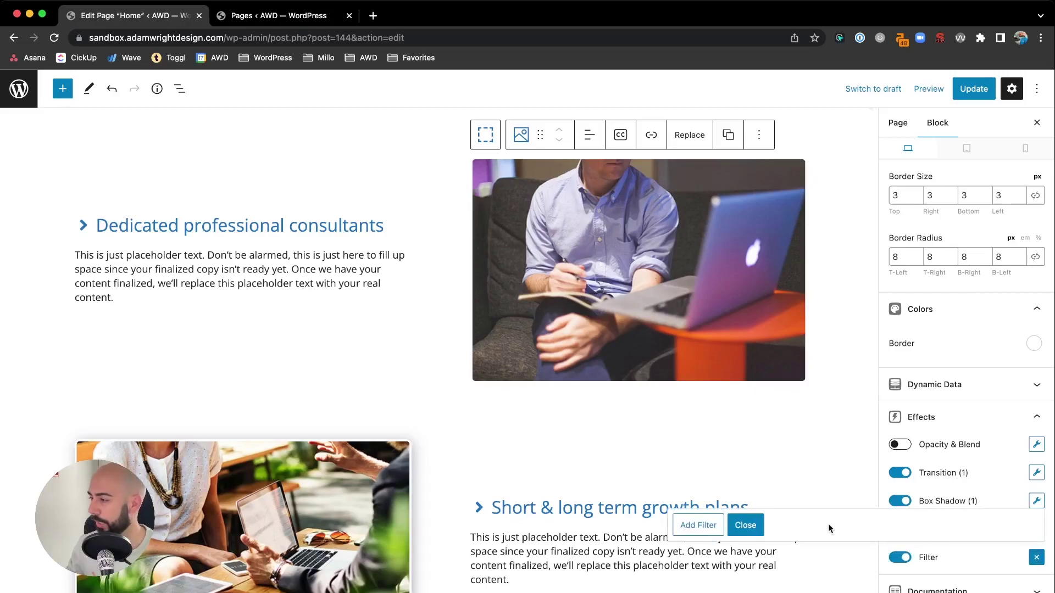
left_click(702, 526)
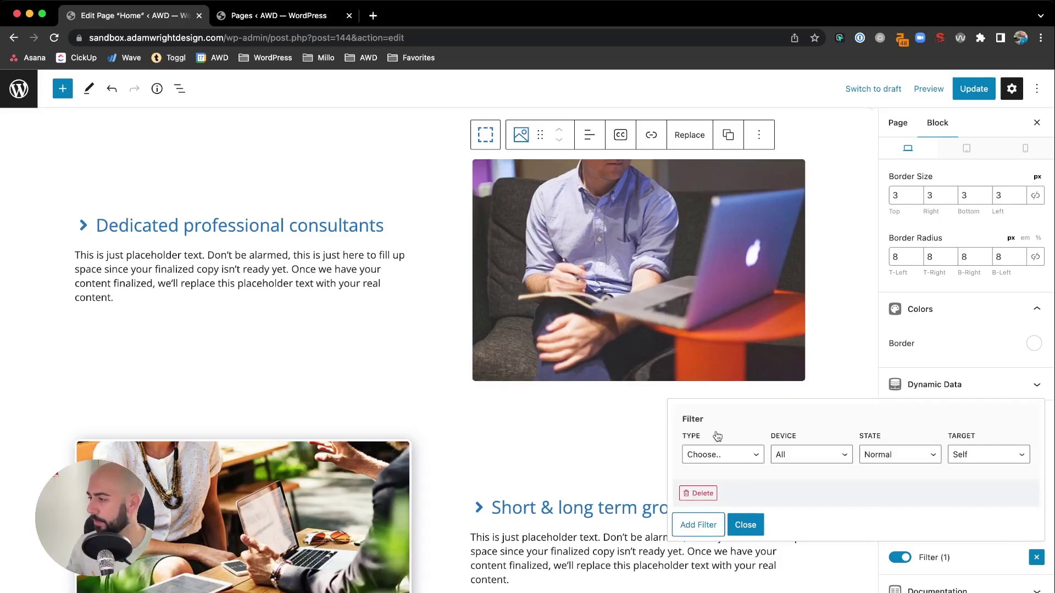
Try a Contrast filter, raising then lowering it, then a partial Grayscale filter on the image
left_click(741, 460)
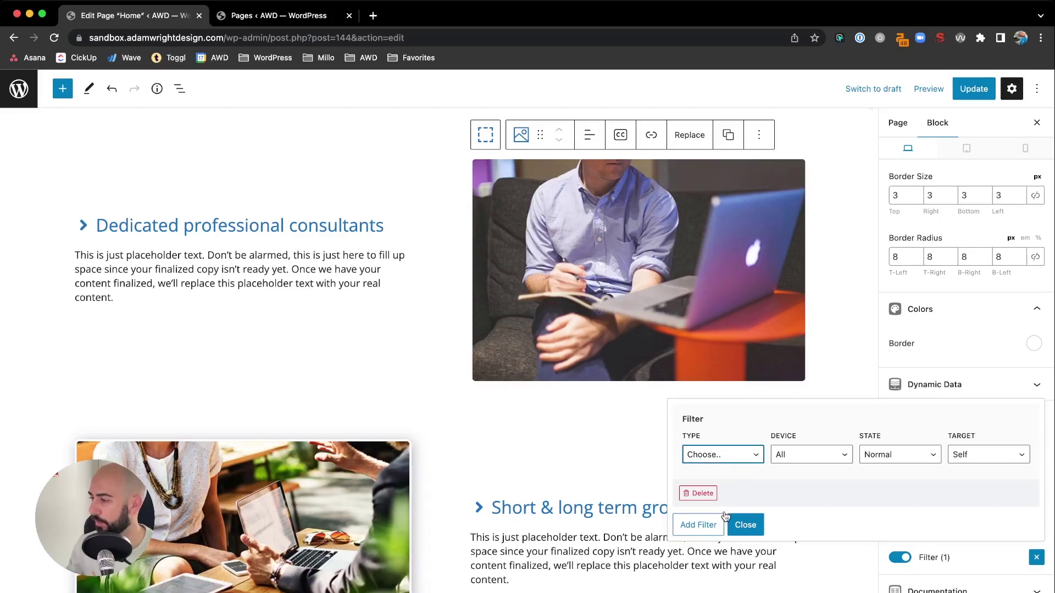
key("c")
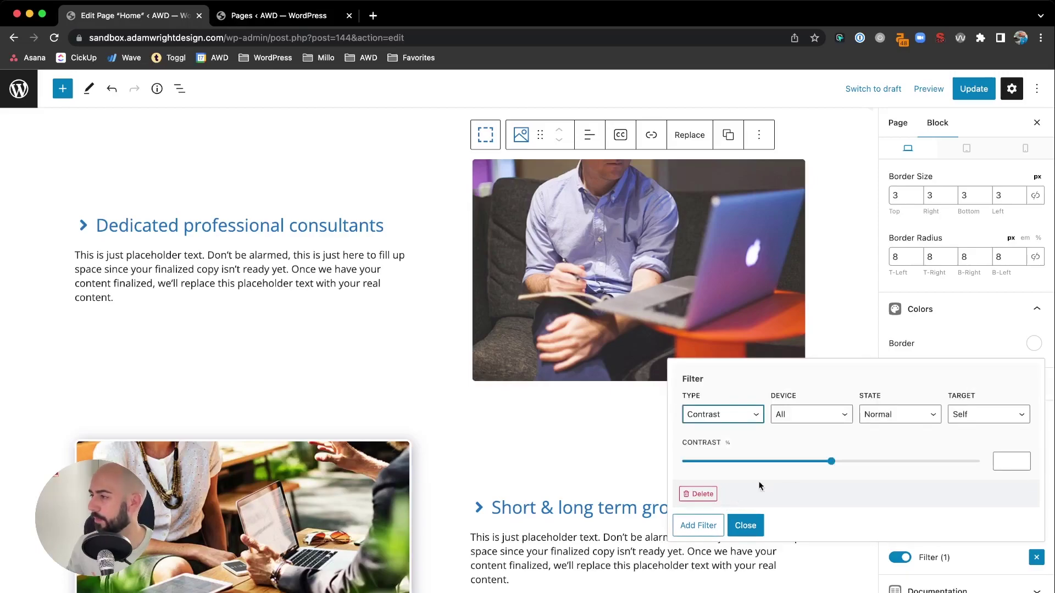
left_click_drag(832, 461, 935, 462)
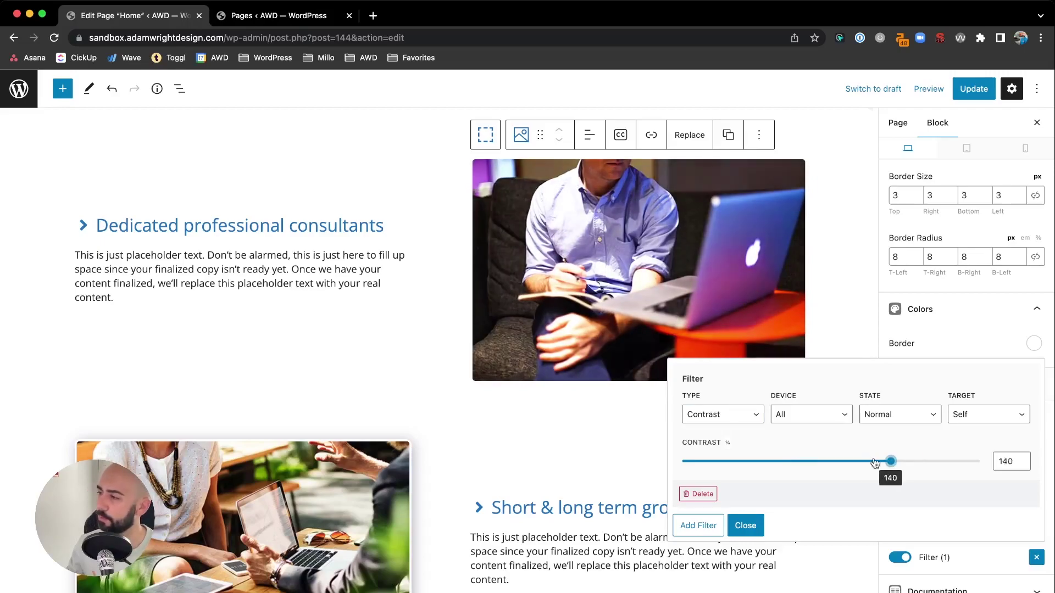
left_click_drag(875, 463, 845, 477)
left_click(736, 424)
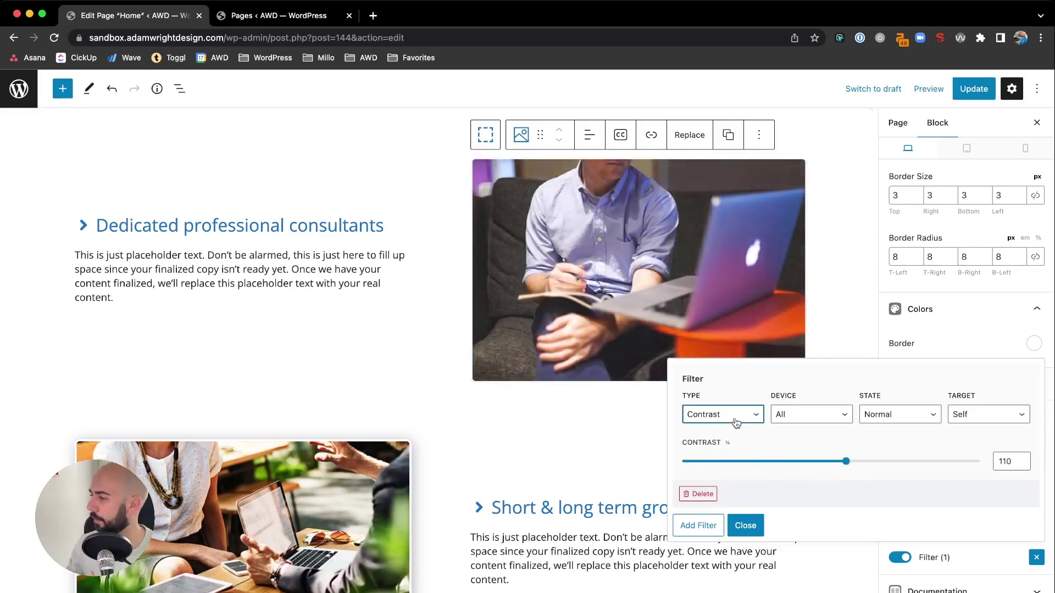
left_click(733, 433)
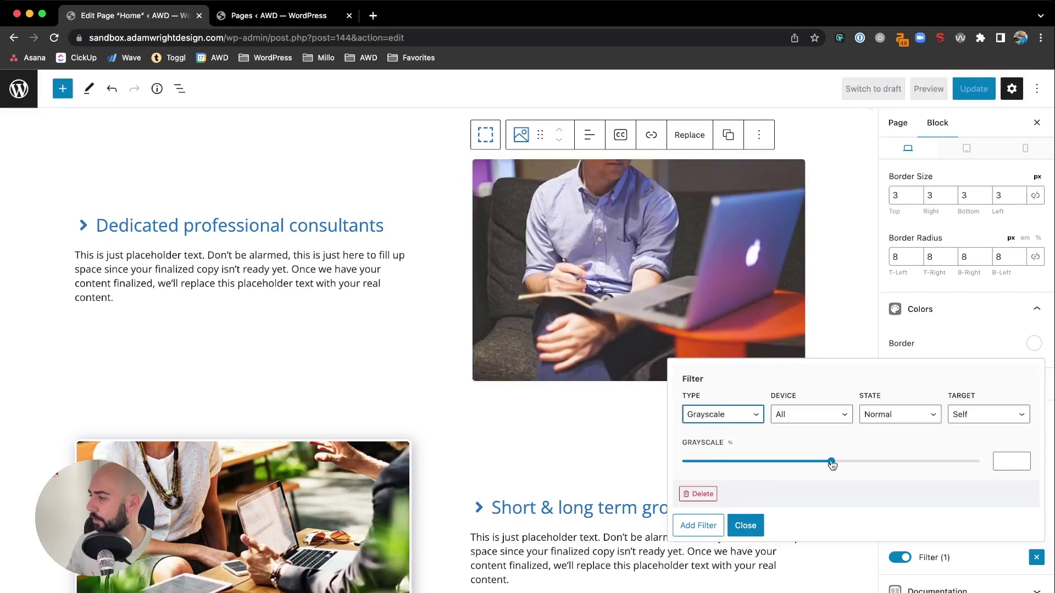
left_click_drag(831, 462, 852, 469)
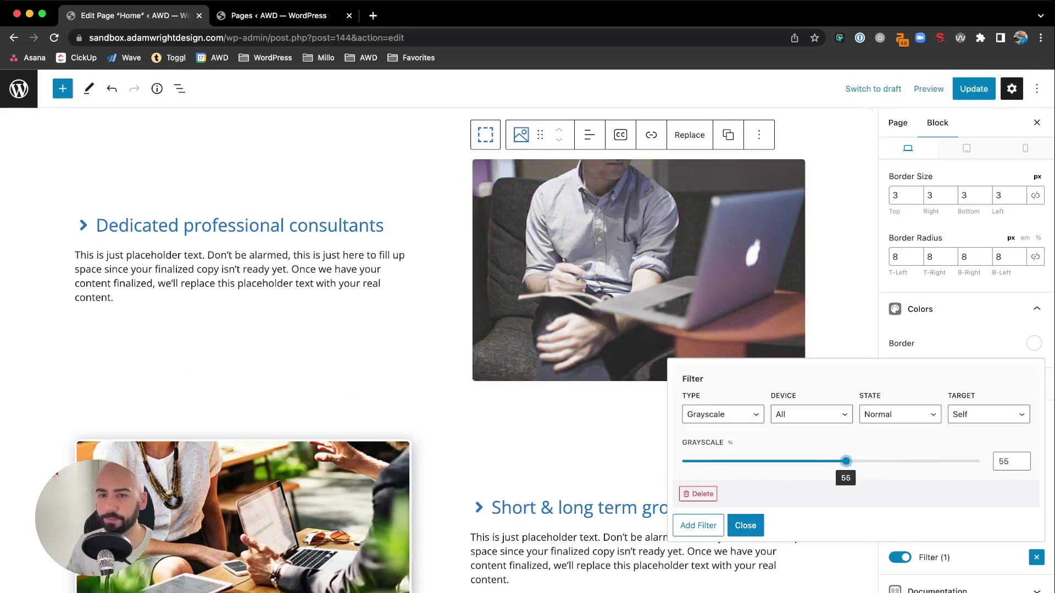
Try an Invert filter, then switch to Saturate and boost it to about 120%
left_click(732, 422)
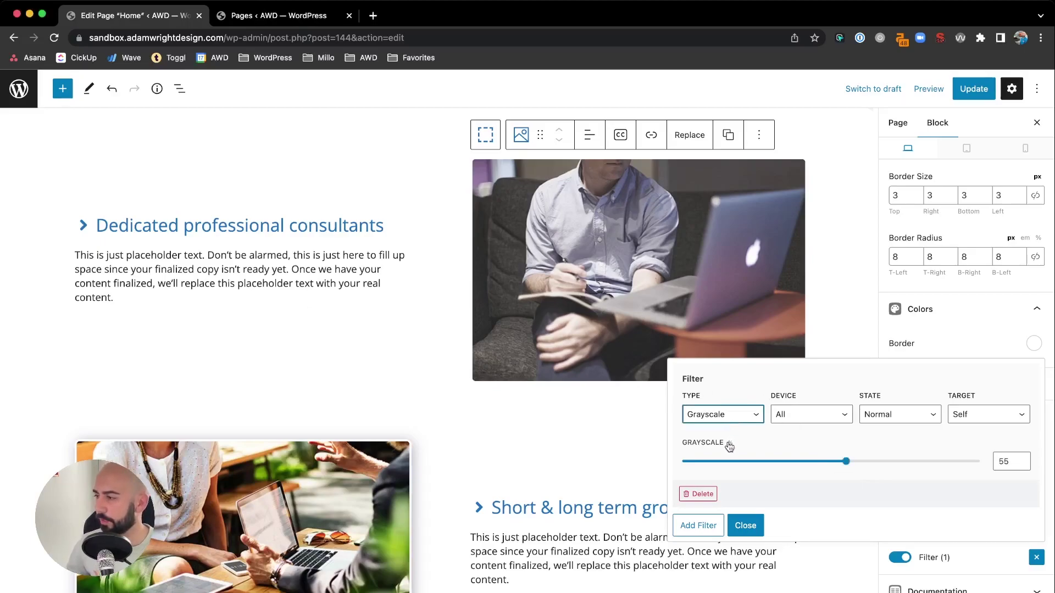
key("i")
mouse_move(834, 465)
left_mouse_down()
mouse_move(940, 465)
mouse_move(752, 463)
mouse_move(828, 472)
left_mouse_up()
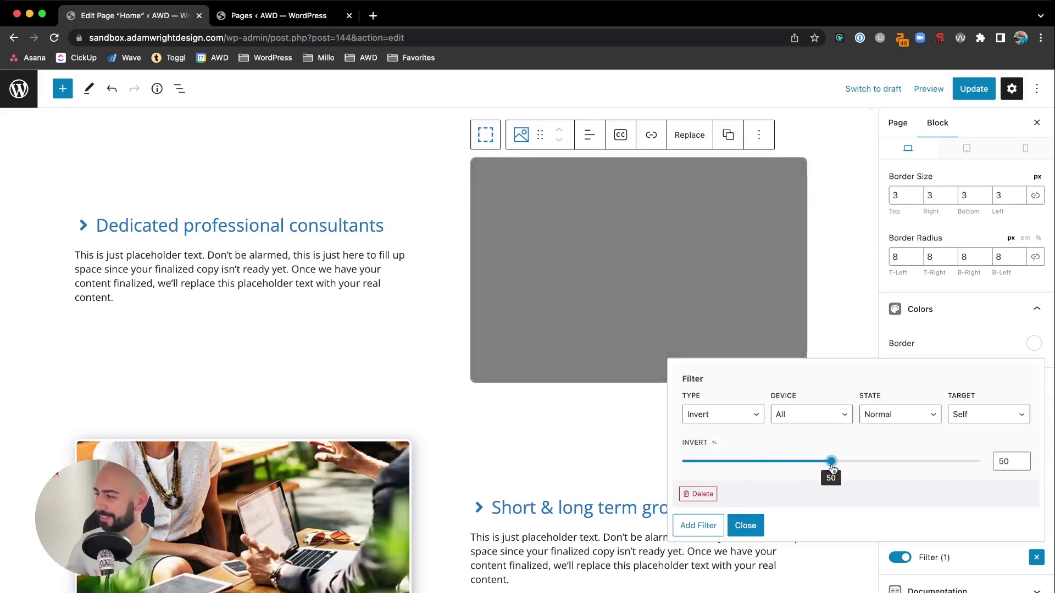
left_click(754, 421)
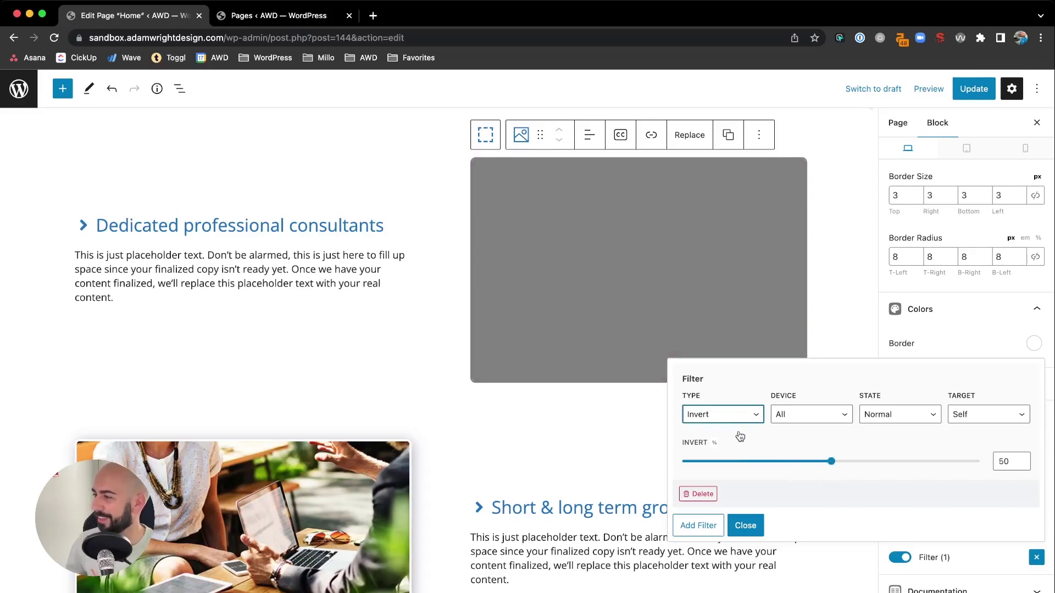
left_click(739, 437)
left_click_drag(829, 462, 904, 463)
left_click(745, 525)
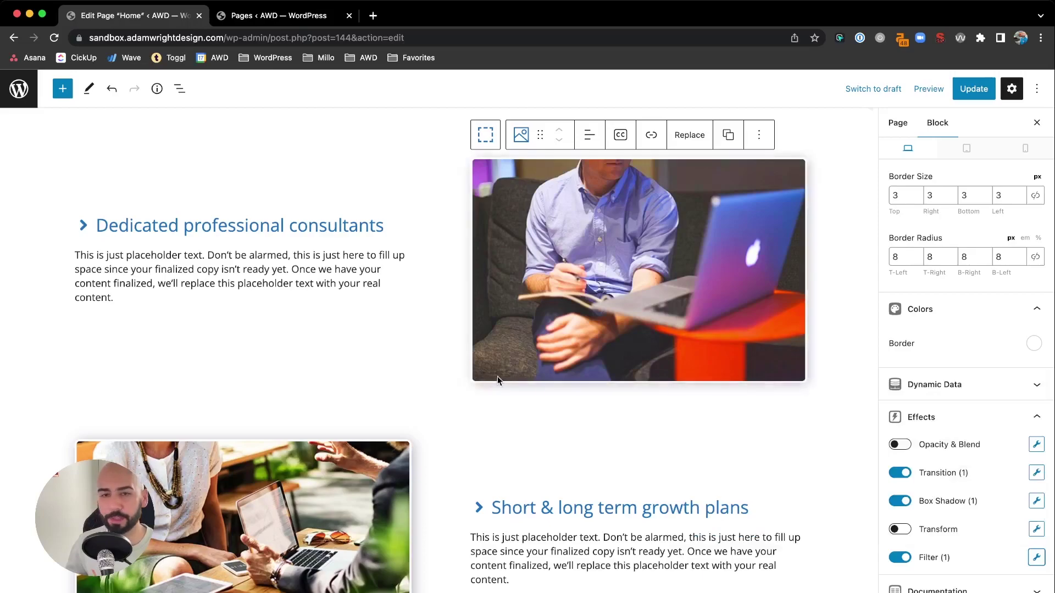